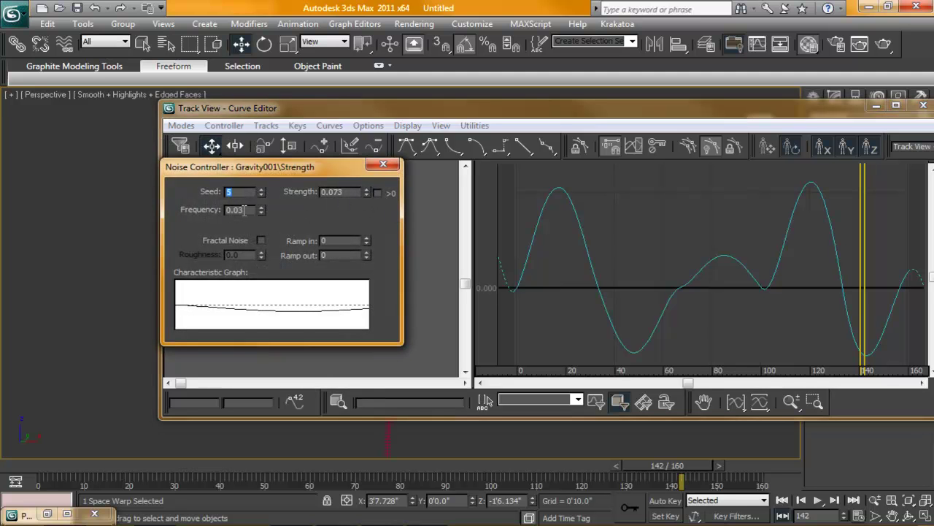
Step: Close the noise controller settings and the Curve Editor, and reselect the gravity space warp beside the bell
{"action": "left_click", "coordinate": [384, 162]}
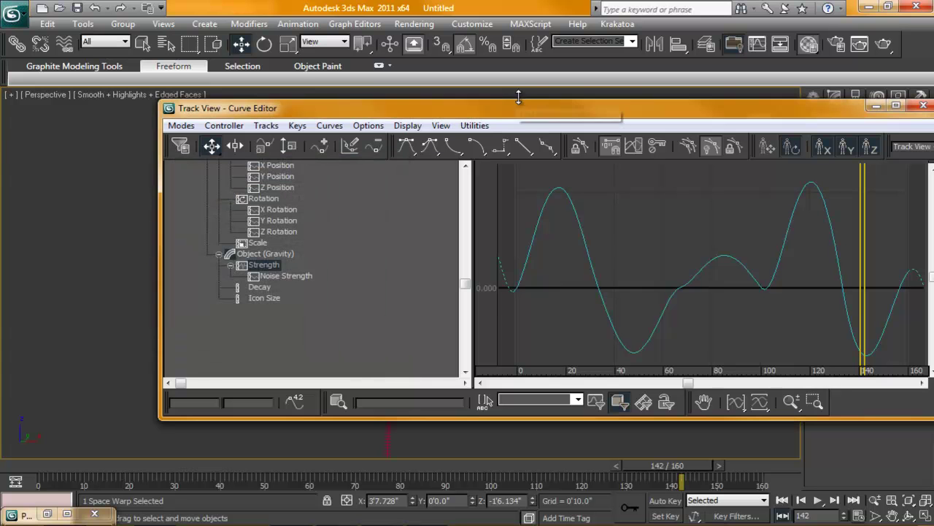
{"action": "left_click_drag", "start_coordinate": [623, 110], "coordinate": [390, 162]}
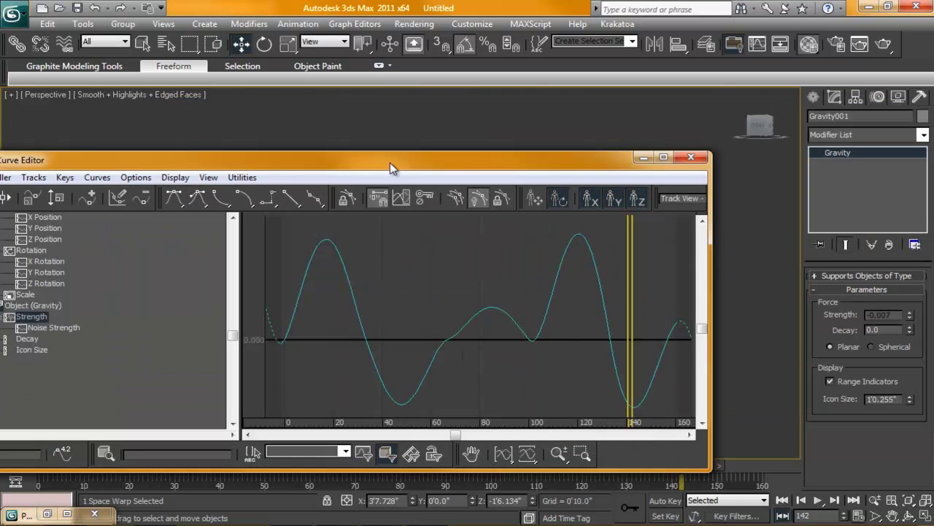
{"action": "left_click", "coordinate": [692, 160]}
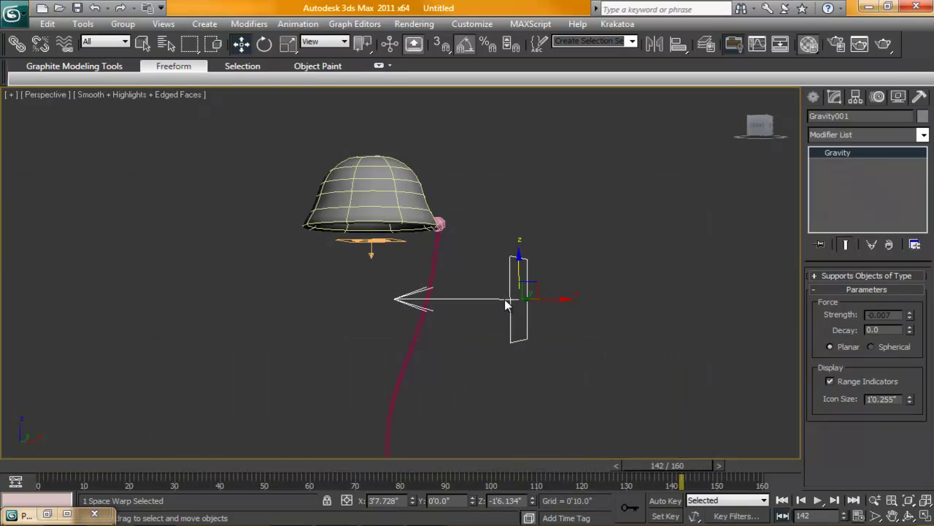
{"action": "left_click", "coordinate": [391, 180]}
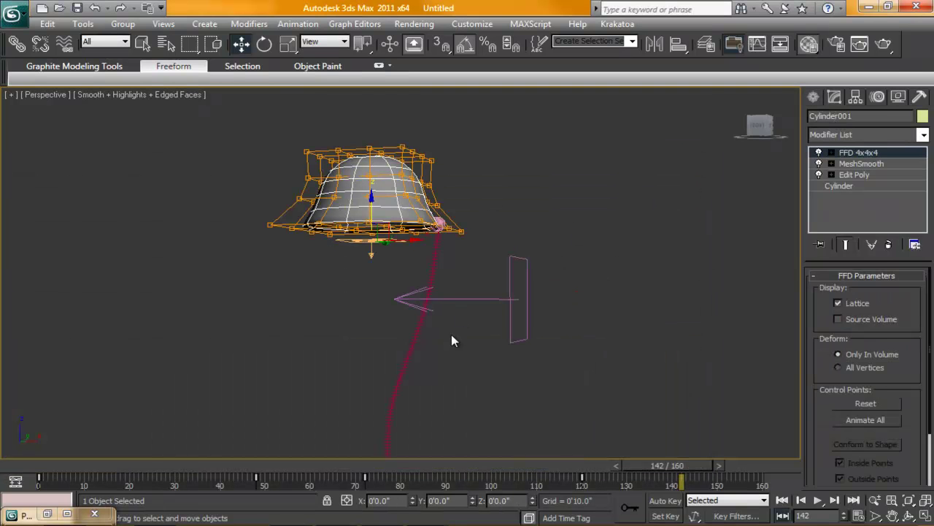
{"action": "left_click", "coordinate": [488, 297]}
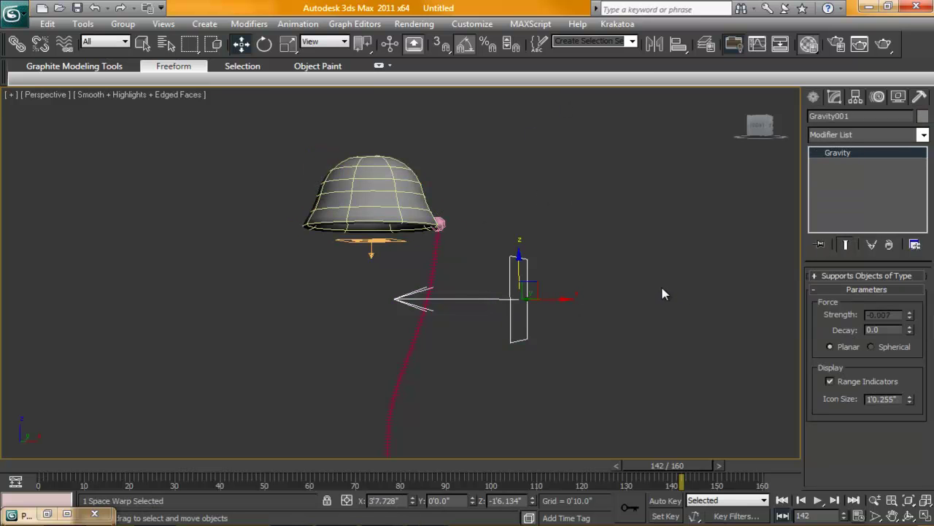
Step: Move the animation to frame 96 and examine the full length of the particle trail below the bell
{"action": "scroll", "coordinate": [663, 296], "scroll_direction": "down", "scroll_amount": 10}
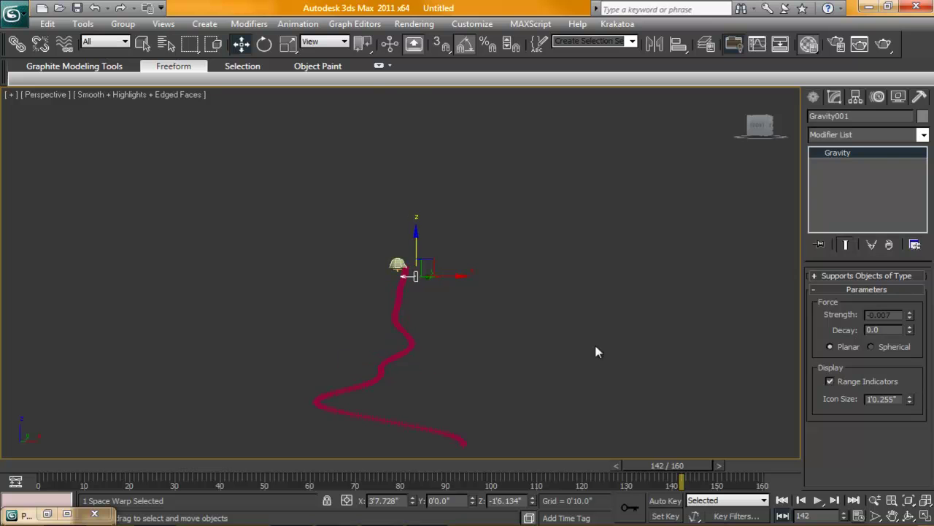
{"action": "scroll", "coordinate": [576, 346], "scroll_direction": "up", "scroll_amount": 5}
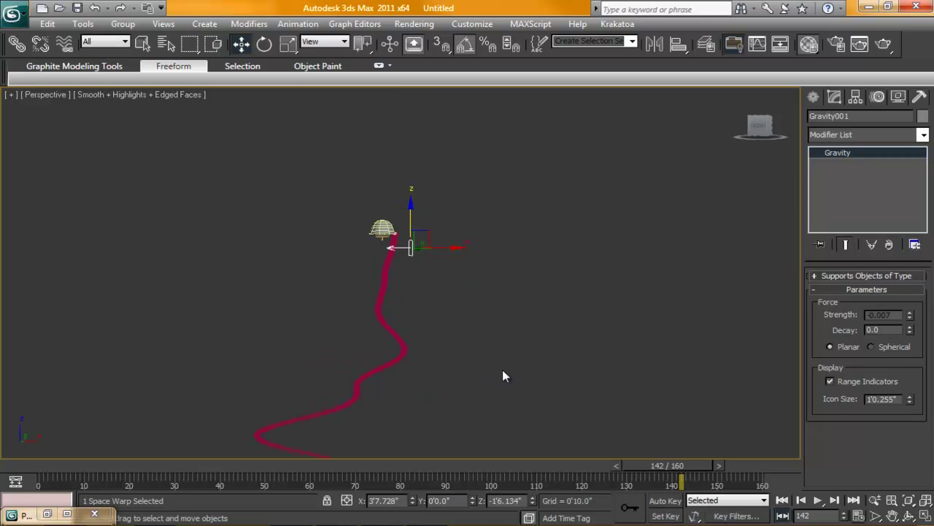
{"action": "left_click_drag", "start_coordinate": [652, 460], "coordinate": [453, 446]}
{"action": "key", "text": "w"}
{"action": "middle_click_drag", "start_coordinate": [453, 447], "coordinate": [449, 370]}
{"action": "scroll", "coordinate": [450, 371], "scroll_direction": "down", "scroll_amount": 2}
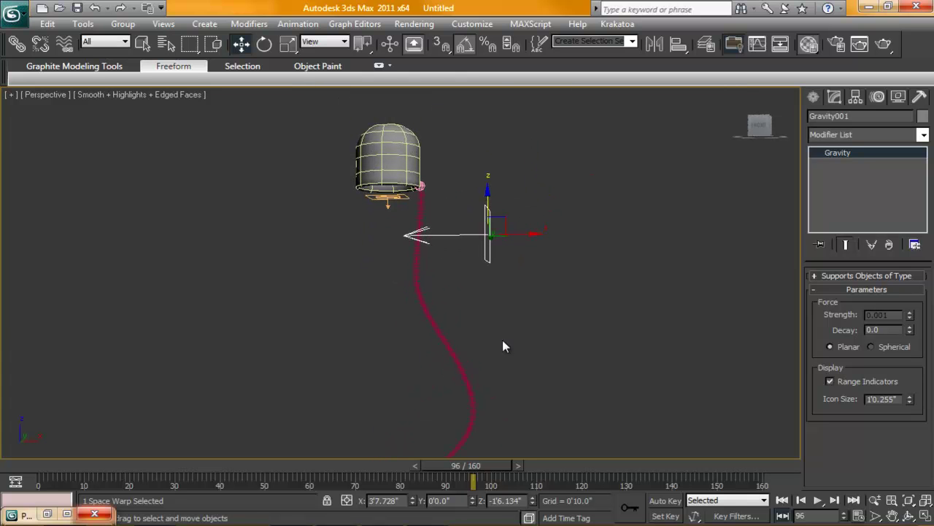
{"action": "middle_click_drag", "start_coordinate": [516, 435], "coordinate": [524, 276]}
{"action": "scroll", "coordinate": [533, 221], "scroll_direction": "down", "scroll_amount": 2}
{"action": "scroll", "coordinate": [495, 285], "scroll_direction": "up", "scroll_amount": 2}
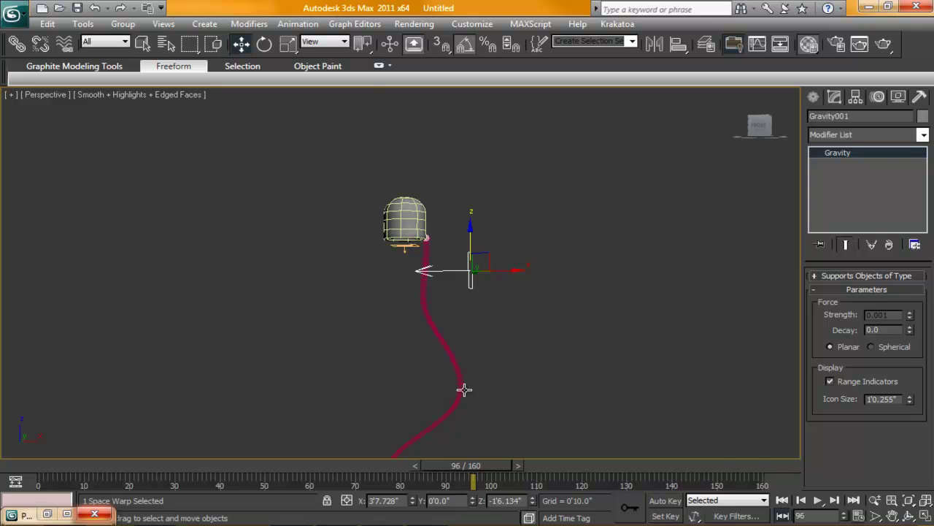
{"action": "middle_click_drag", "start_coordinate": [472, 409], "coordinate": [505, 281]}
{"action": "scroll", "coordinate": [401, 395], "scroll_direction": "down", "scroll_amount": 3}
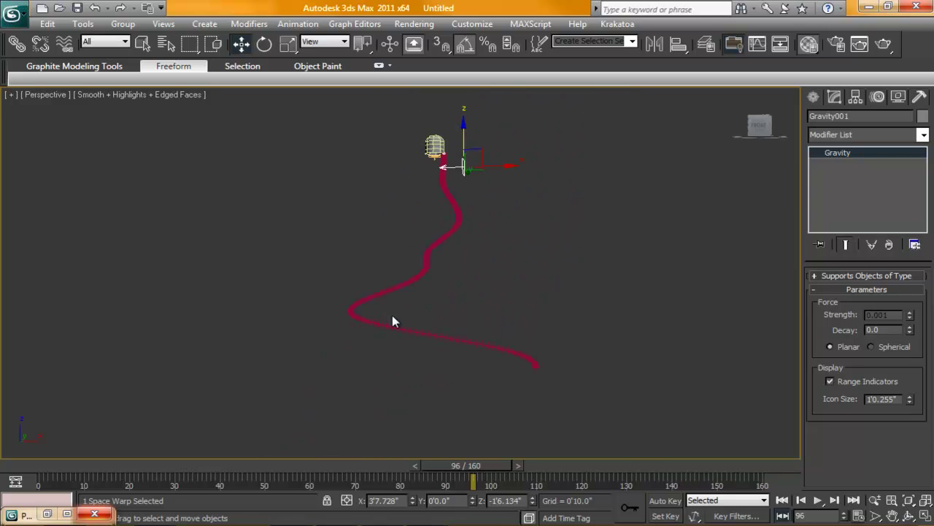
Step: Return the animation to frame 0 and examine how the particle trail curves there
{"action": "left_click_drag", "start_coordinate": [482, 465], "coordinate": [33, 491]}
{"action": "key", "text": "w"}
{"action": "scroll", "coordinate": [320, 402], "scroll_direction": "up", "scroll_amount": 4}
{"action": "scroll", "coordinate": [275, 474], "scroll_direction": "down", "scroll_amount": 2}
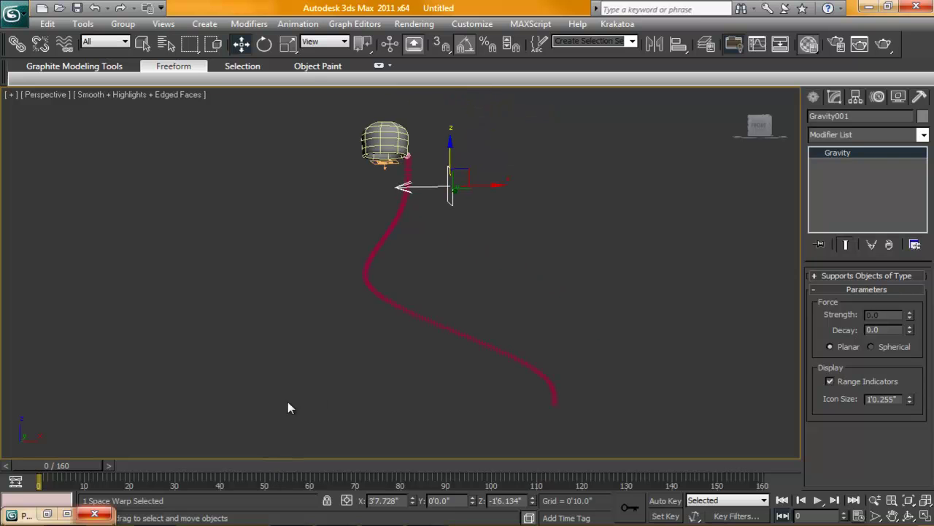
{"action": "left_click", "coordinate": [298, 24]}
{"action": "mouse_move", "coordinate": [355, 23]}
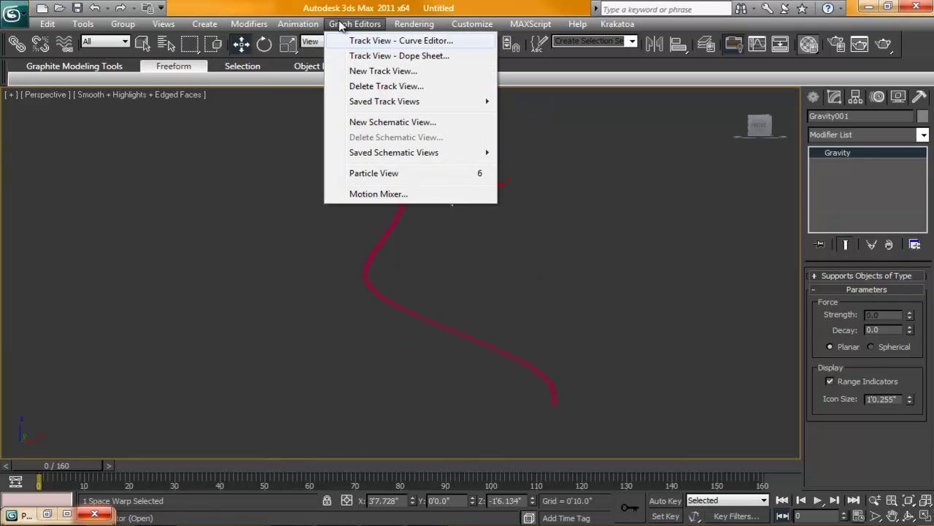
{"action": "left_click", "coordinate": [489, 265]}
Step: Select the particle source under the bell and open Particle View from its PF Source level
{"action": "scroll", "coordinate": [389, 219], "scroll_direction": "up", "scroll_amount": 4}
{"action": "left_click", "coordinate": [366, 182]}
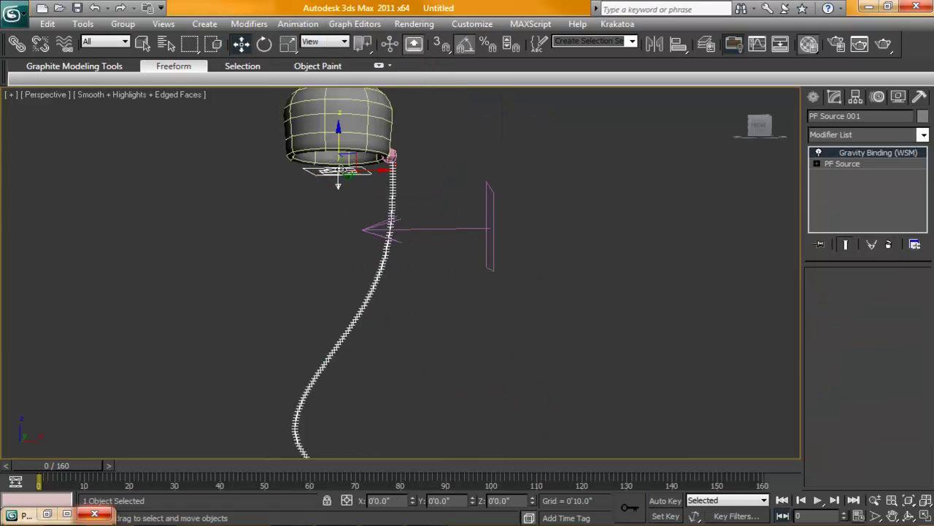
{"action": "scroll", "coordinate": [406, 260], "scroll_direction": "down", "scroll_amount": 5}
{"action": "middle_click_drag", "start_coordinate": [472, 278], "coordinate": [489, 270]}
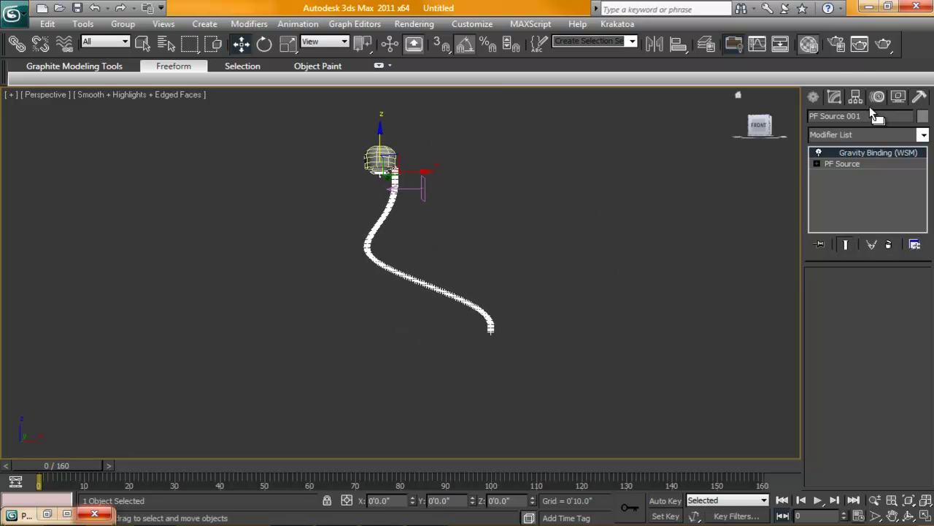
{"action": "left_click", "coordinate": [815, 97]}
{"action": "left_click", "coordinate": [834, 97]}
{"action": "left_click", "coordinate": [838, 164]}
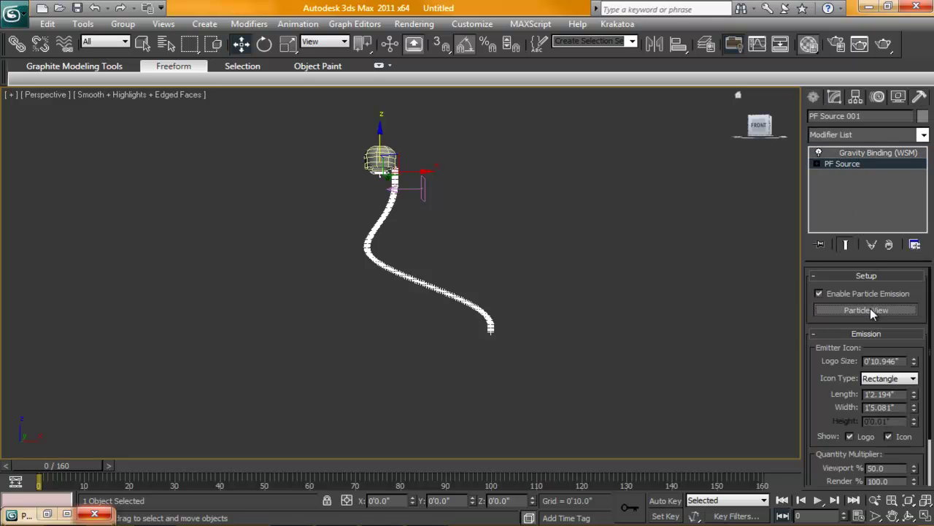
{"action": "left_click", "coordinate": [869, 309]}
{"action": "left_click_drag", "start_coordinate": [358, 283], "coordinate": [472, 134]}
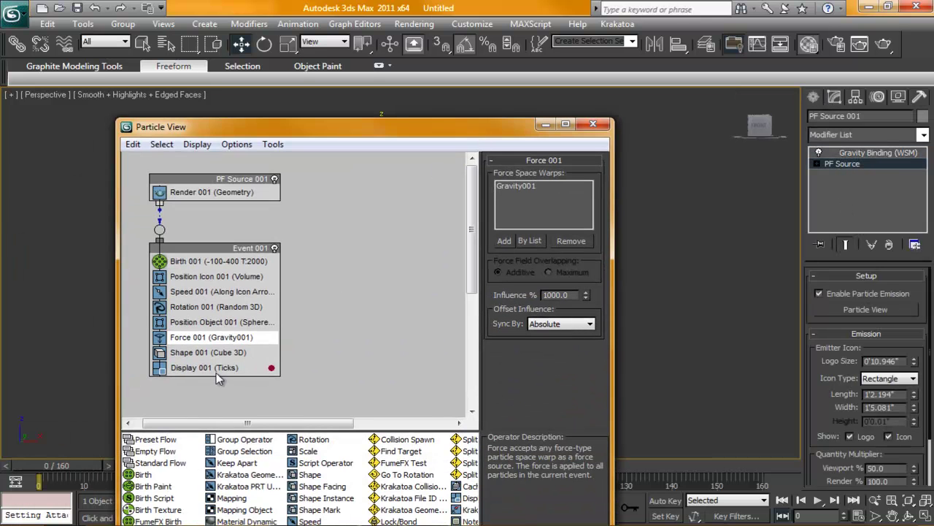
Step: Add a Delete operator between Shape 001 and Display 001 in Event 001, removing particles By Particle Age
{"action": "left_click_drag", "start_coordinate": [471, 238], "coordinate": [471, 249]}
{"action": "left_click", "coordinate": [245, 451]}
{"action": "scroll", "coordinate": [245, 450], "scroll_direction": "right", "scroll_amount": 1}
{"action": "left_click_drag", "start_coordinate": [507, 132], "coordinate": [554, 15]}
{"action": "left_click", "coordinate": [212, 428]}
{"action": "left_click", "coordinate": [195, 439]}
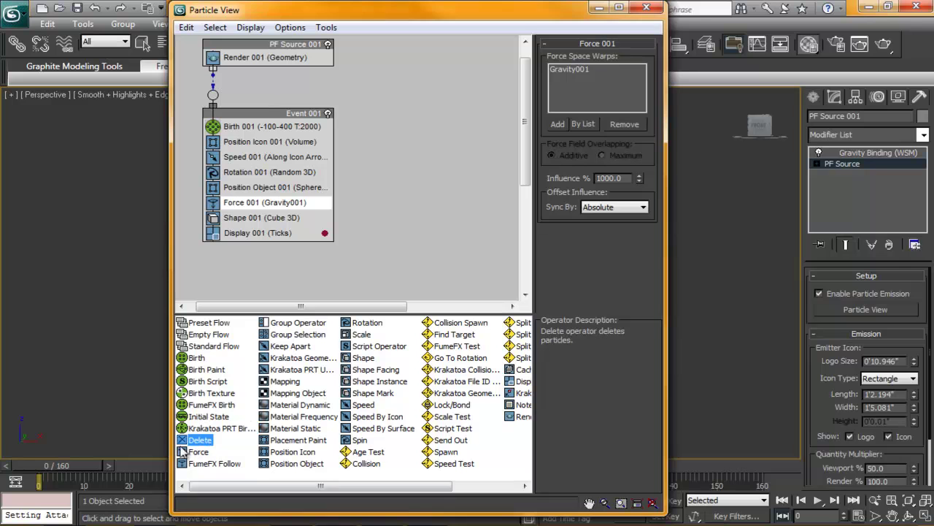
{"action": "left_click_drag", "start_coordinate": [197, 443], "coordinate": [242, 232]}
{"action": "left_click", "coordinate": [243, 232]}
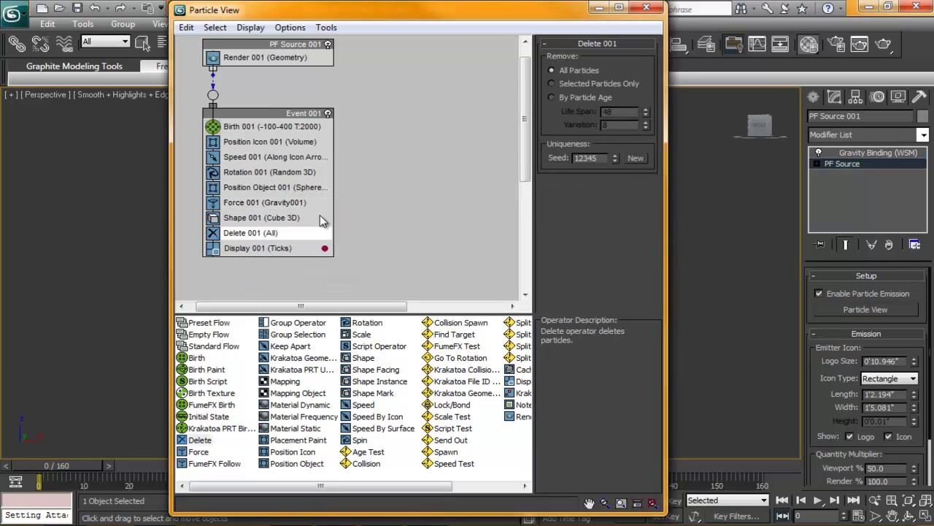
{"action": "left_click", "coordinate": [553, 98]}
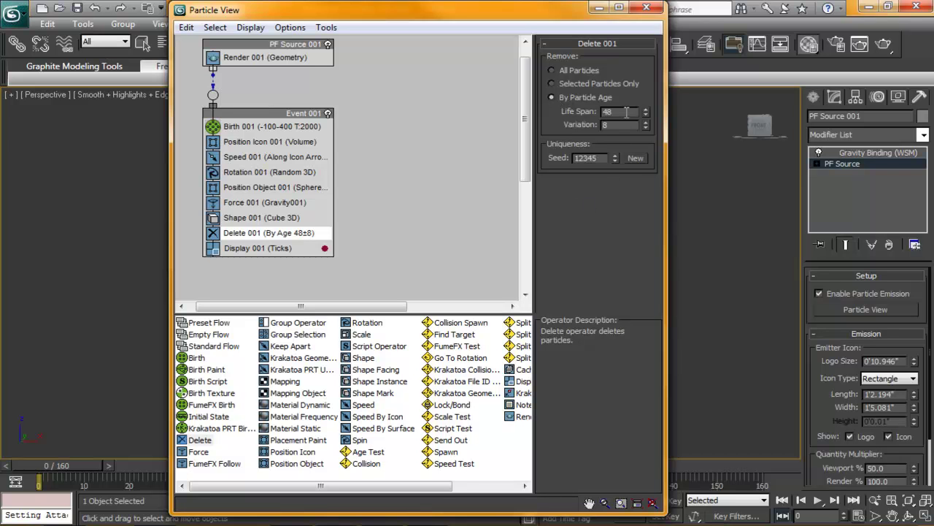
Step: Check the shortened particle trail, set the Delete operator's Life Span to 70, and minimize Particle View
{"action": "left_click_drag", "start_coordinate": [544, 19], "coordinate": [921, 106]}
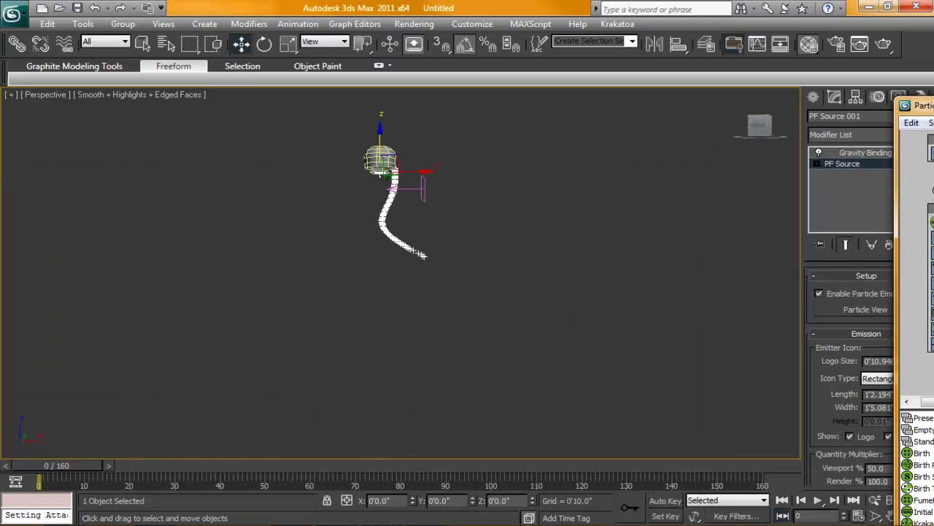
{"action": "key", "text": "6"}
{"action": "left_click_drag", "start_coordinate": [75, 469], "coordinate": [61, 482]}
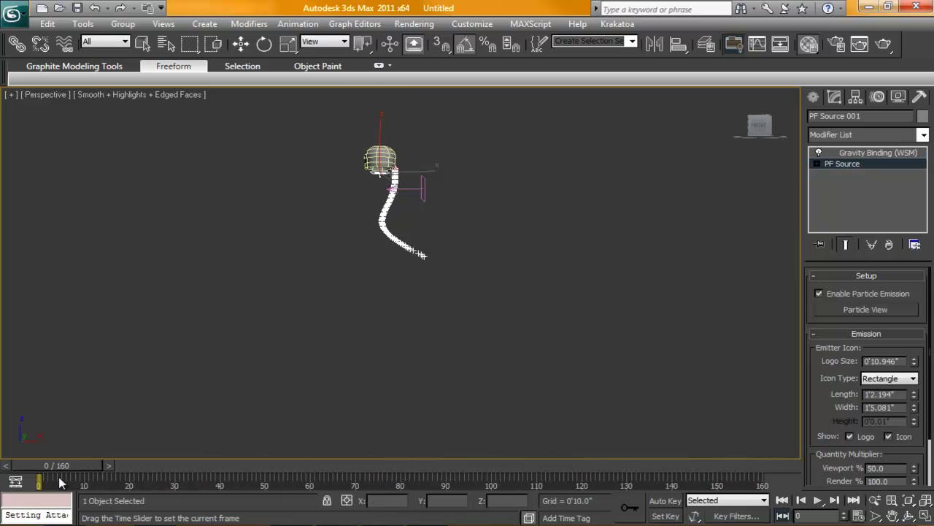
{"action": "key", "text": "w"}
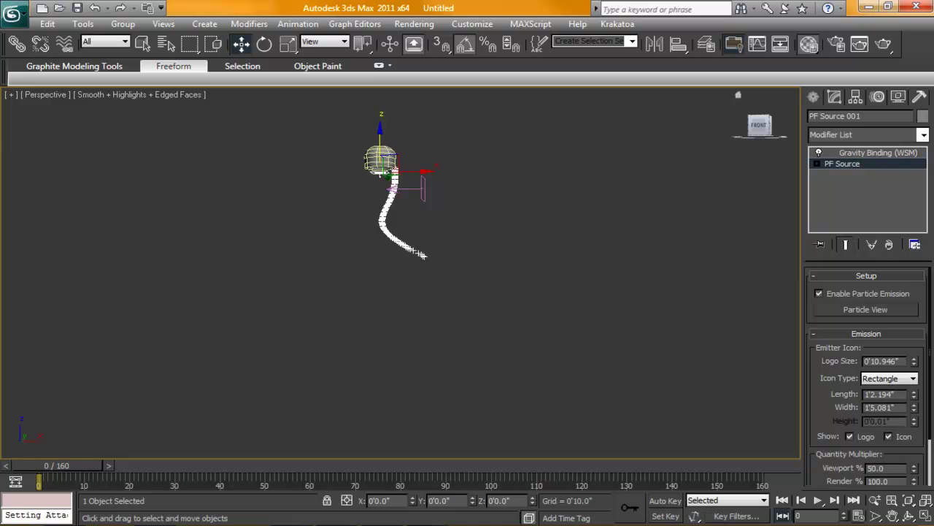
{"action": "key", "text": "6"}
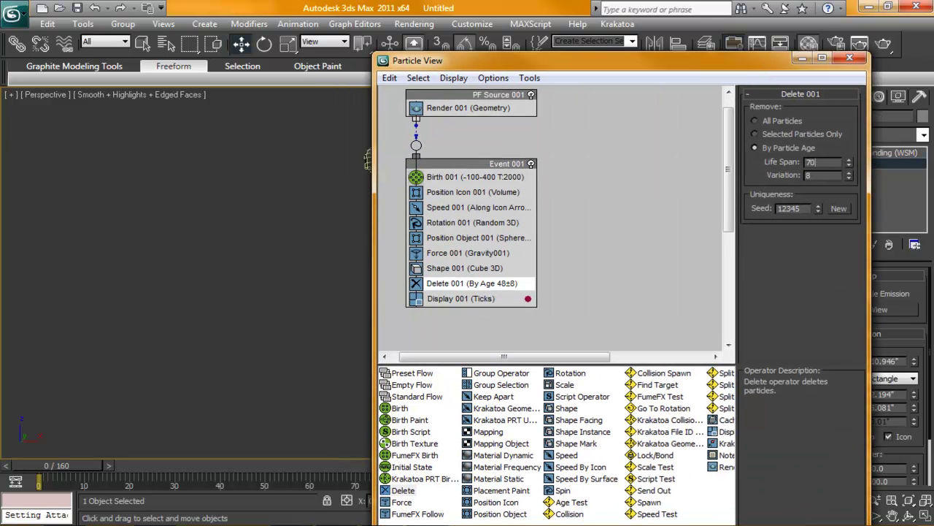
{"action": "left_click", "coordinate": [807, 57]}
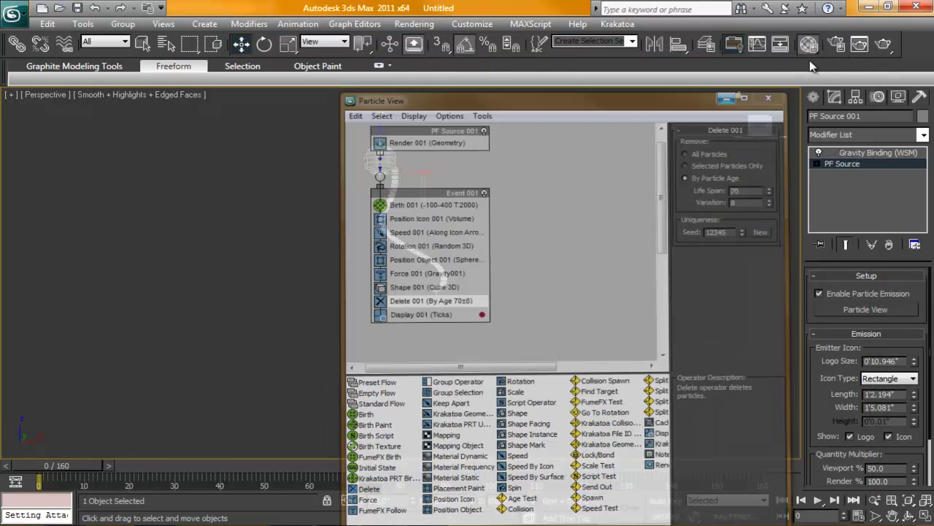
Step: Scrub the animation to frame 116 and back to frame 0, examining the end of the particle trail
{"action": "mouse_move", "coordinate": [63, 471]}
{"action": "left_mouse_down"}
{"action": "mouse_move", "coordinate": [382, 476]}
{"action": "mouse_move", "coordinate": [587, 501]}
{"action": "mouse_move", "coordinate": [734, 475]}
{"action": "mouse_move", "coordinate": [70, 465]}
{"action": "left_mouse_up"}
{"action": "scroll", "coordinate": [392, 375], "scroll_direction": "up", "scroll_amount": 3}
{"action": "middle_click_drag", "start_coordinate": [392, 375], "coordinate": [424, 340]}
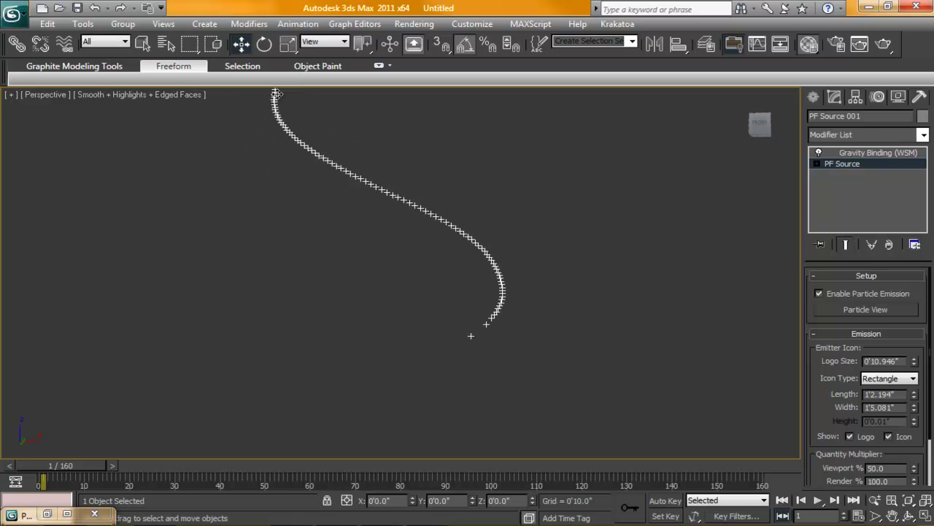
{"action": "left_click_drag", "start_coordinate": [84, 474], "coordinate": [597, 465]}
{"action": "scroll", "coordinate": [456, 376], "scroll_direction": "down", "scroll_amount": 3}
{"action": "key", "text": "w"}
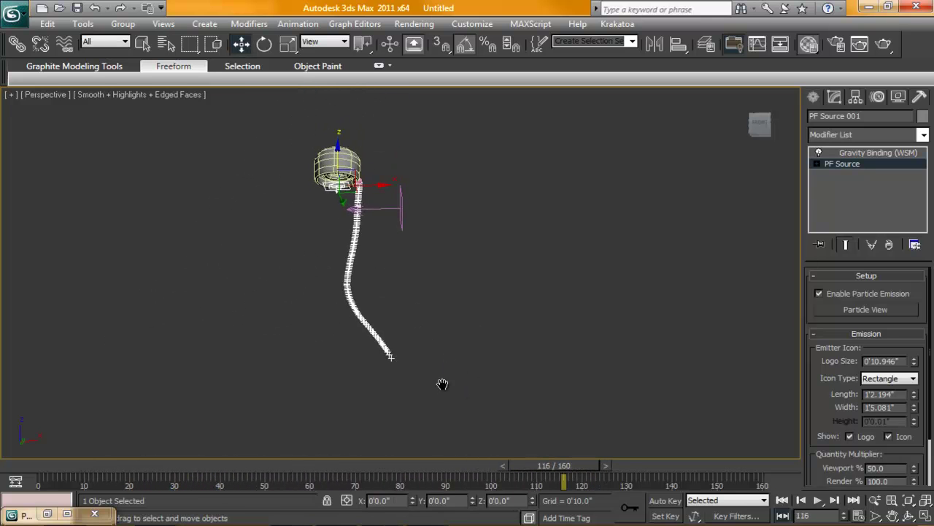
{"action": "left_click_drag", "start_coordinate": [508, 464], "coordinate": [38, 471]}
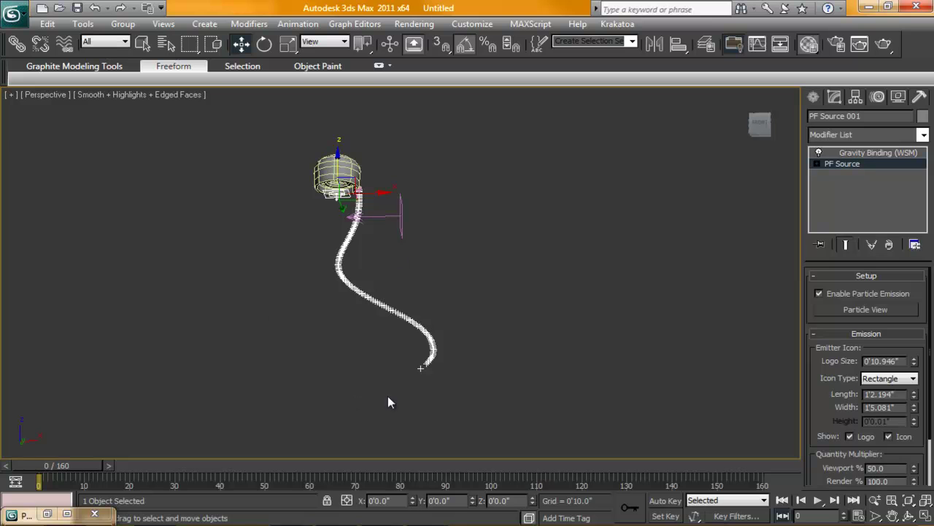
{"action": "left_click_drag", "start_coordinate": [45, 463], "coordinate": [2, 477]}
{"action": "key", "text": "w"}
{"action": "key", "text": "6"}
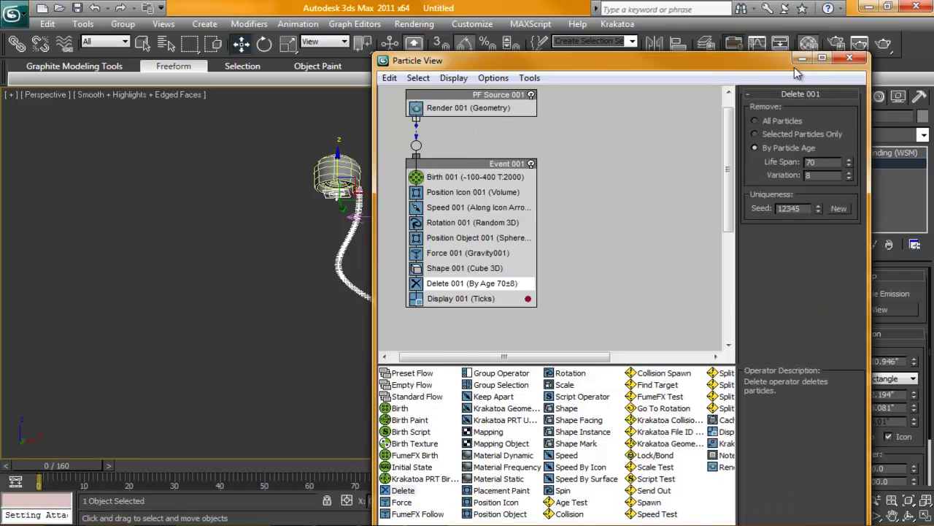
{"action": "left_click", "coordinate": [822, 58]}
{"action": "left_click", "coordinate": [870, 7]}
Step: Select the small pink sphere at the bell's rim and try to copy it
{"action": "scroll", "coordinate": [509, 276], "scroll_direction": "up", "scroll_amount": 12}
{"action": "left_click", "coordinate": [511, 315]}
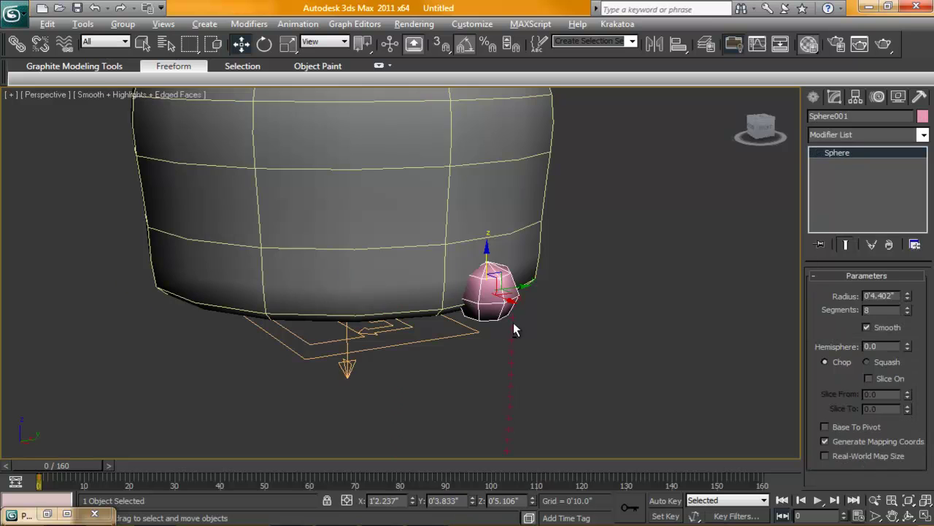
{"action": "middle_click_drag", "start_coordinate": [513, 325], "coordinate": [358, 303], "text": "alt"}
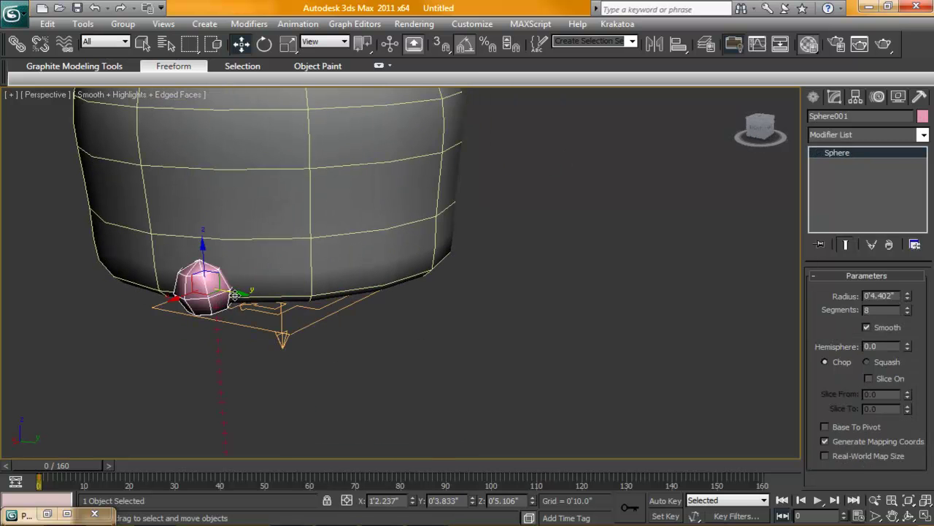
{"action": "key", "text": "ctrl+c"}
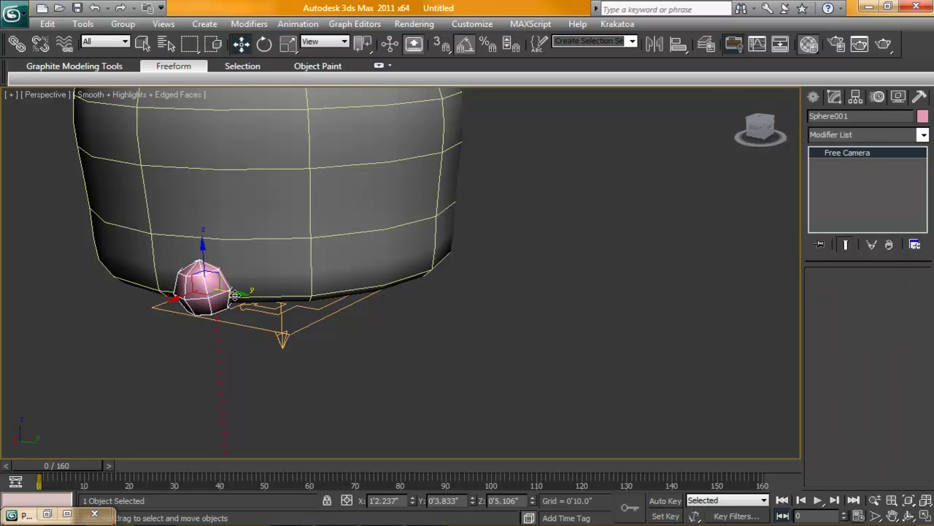
{"action": "left_click", "coordinate": [229, 295]}
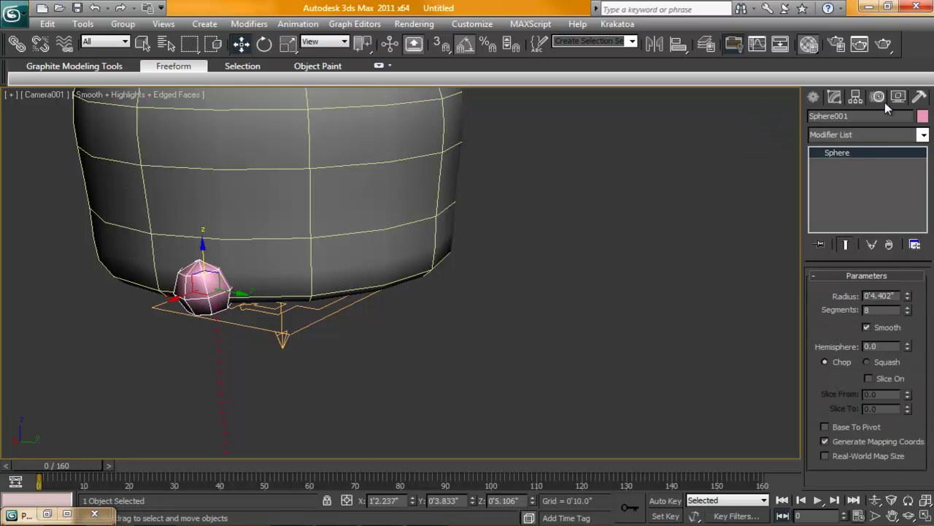
{"action": "right_click", "coordinate": [219, 291]}
{"action": "left_click", "coordinate": [235, 251]}
{"action": "key", "text": "ctrl+z"}
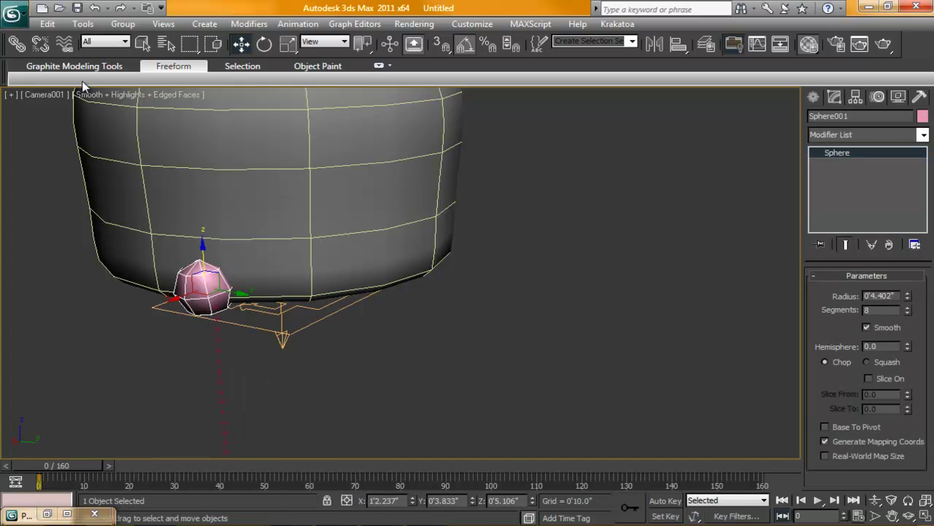
Step: Clone the selected sphere in place as an instance
{"action": "left_click", "coordinate": [48, 23]}
{"action": "left_click", "coordinate": [73, 130]}
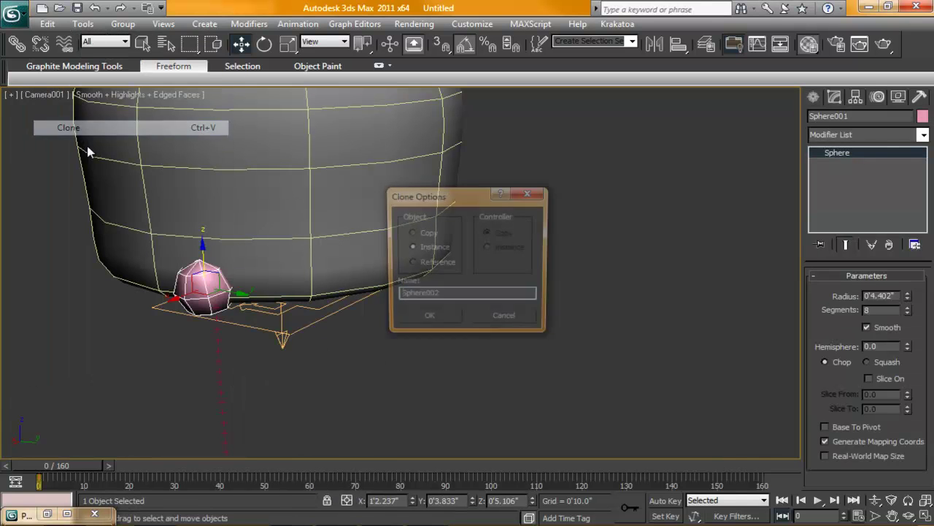
{"action": "left_click", "coordinate": [427, 322]}
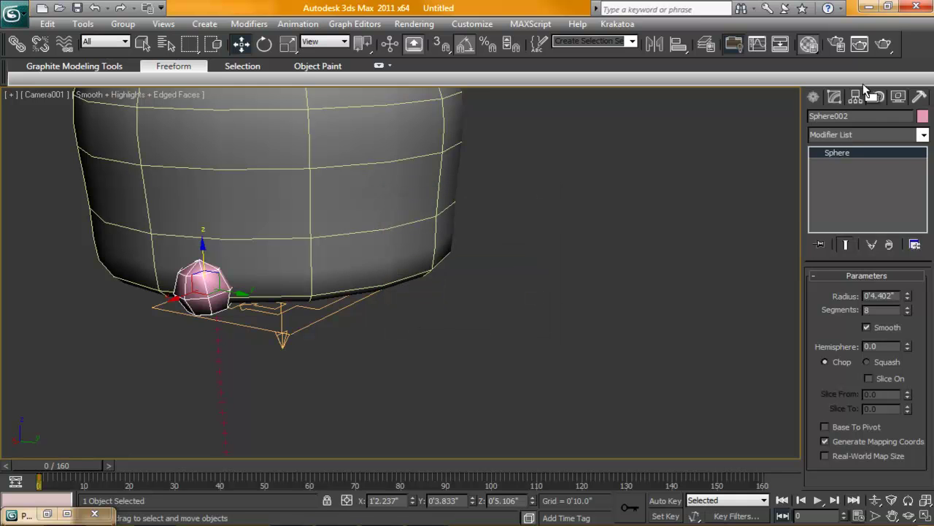
Step: Move the cloned sphere around the bell's rim by setting its attachment key's face to 17
{"action": "left_click", "coordinate": [877, 96]}
{"action": "left_click_drag", "start_coordinate": [814, 332], "coordinate": [816, 292]}
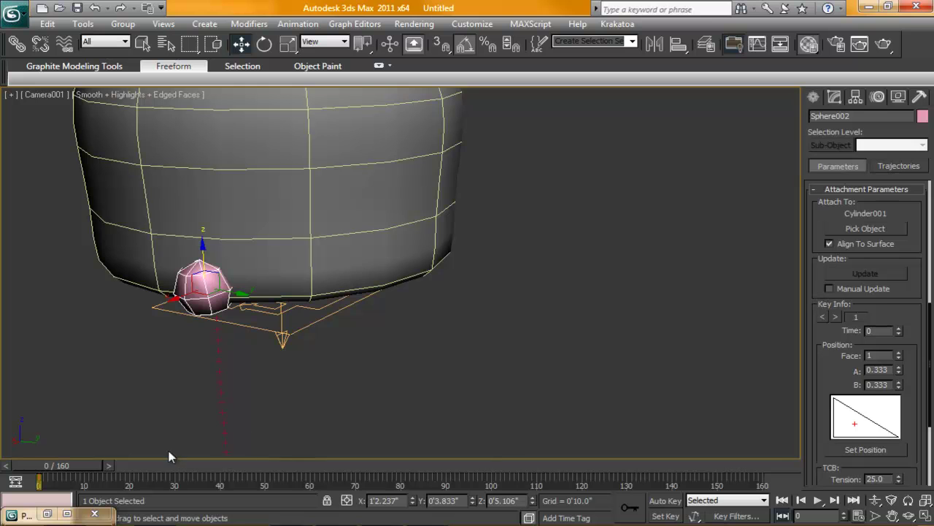
{"action": "left_click_drag", "start_coordinate": [825, 363], "coordinate": [894, 154]}
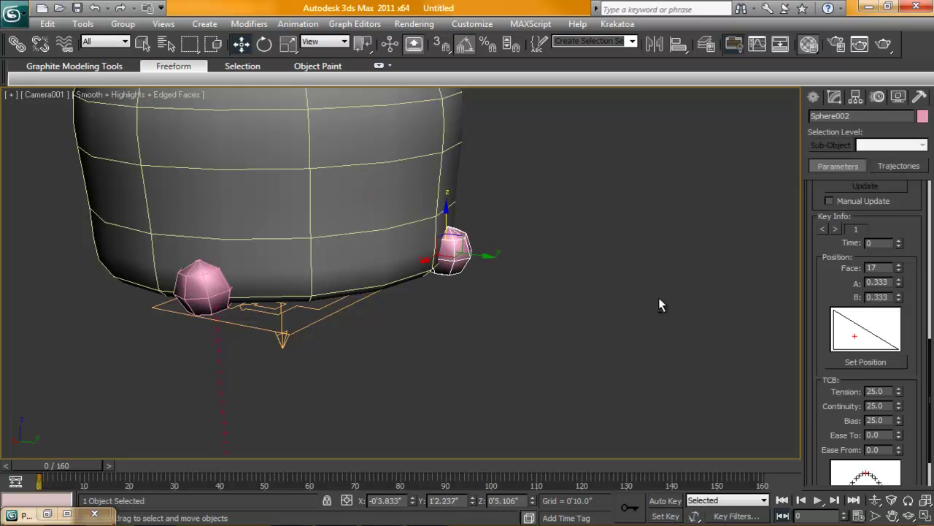
Step: Switch the camera viewport to a perspective view that shows the bell's rim from below
{"action": "middle_click_drag", "start_coordinate": [585, 211], "coordinate": [527, 333]}
{"action": "left_click", "coordinate": [50, 117]}
{"action": "left_click", "coordinate": [44, 94]}
{"action": "left_click", "coordinate": [73, 146]}
{"action": "scroll", "coordinate": [379, 331], "scroll_direction": "down", "scroll_amount": 5}
{"action": "scroll", "coordinate": [393, 300], "scroll_direction": "down", "scroll_amount": 3}
{"action": "middle_click_drag", "start_coordinate": [448, 355], "coordinate": [515, 286], "text": "alt"}
{"action": "scroll", "coordinate": [514, 286], "scroll_direction": "up", "scroll_amount": 5}
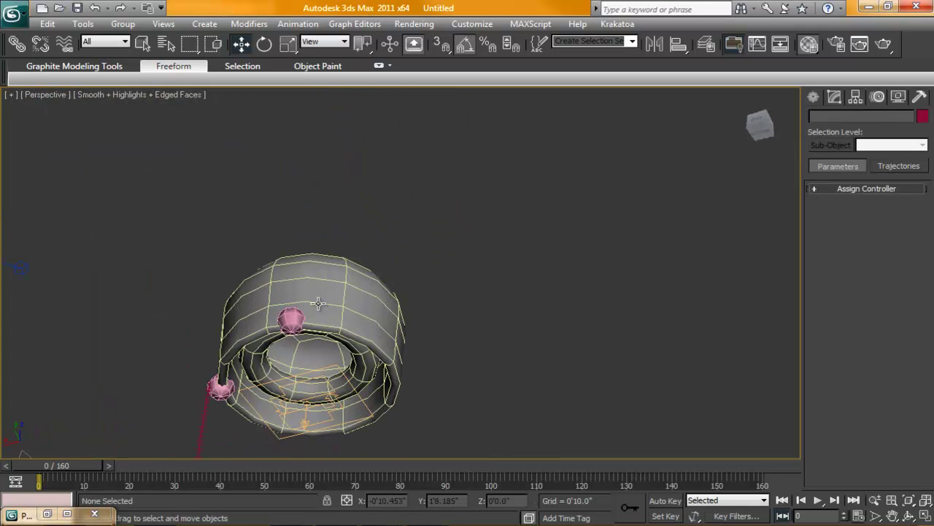
Step: Clone the sphere attached to face 17 and attach the clone to face 36
{"action": "left_click", "coordinate": [290, 322]}
{"action": "key", "text": "ctrl+v"}
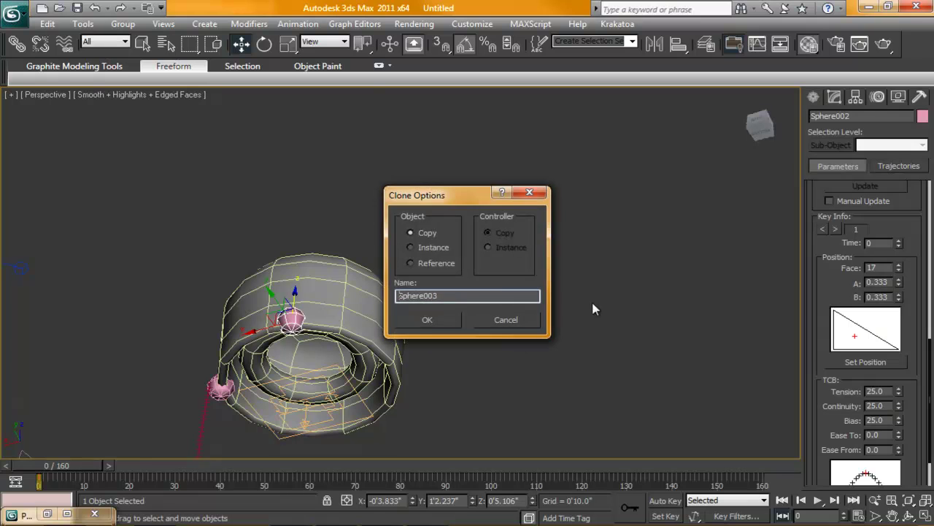
{"action": "left_click", "coordinate": [446, 321]}
{"action": "left_click_drag", "start_coordinate": [899, 268], "coordinate": [887, 139]}
{"action": "middle_click_drag", "start_coordinate": [697, 250], "coordinate": [426, 319], "text": "alt"}
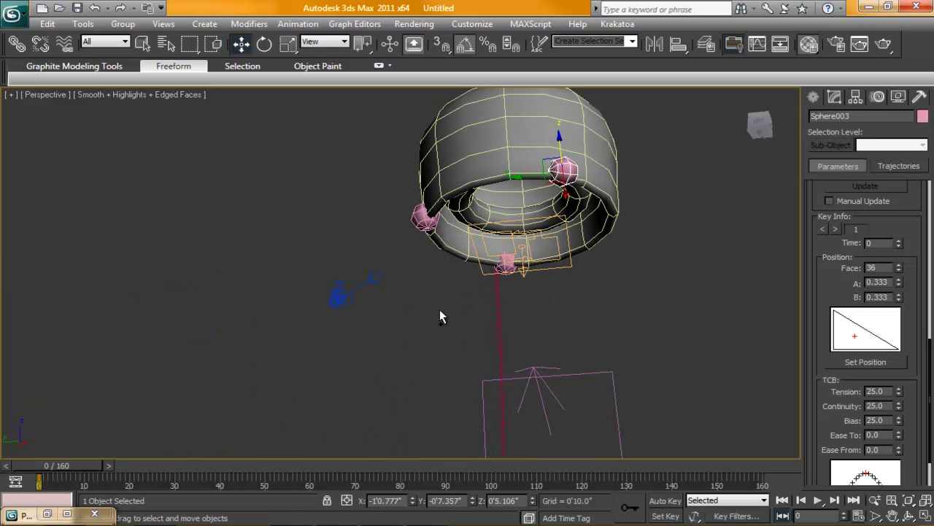
Step: Clone the face-36 sphere and attach the clone to face 51 of the bell
{"action": "key", "text": "ctrl+v"}
{"action": "left_click", "coordinate": [426, 317]}
{"action": "middle_click_drag", "start_coordinate": [631, 316], "coordinate": [458, 356]}
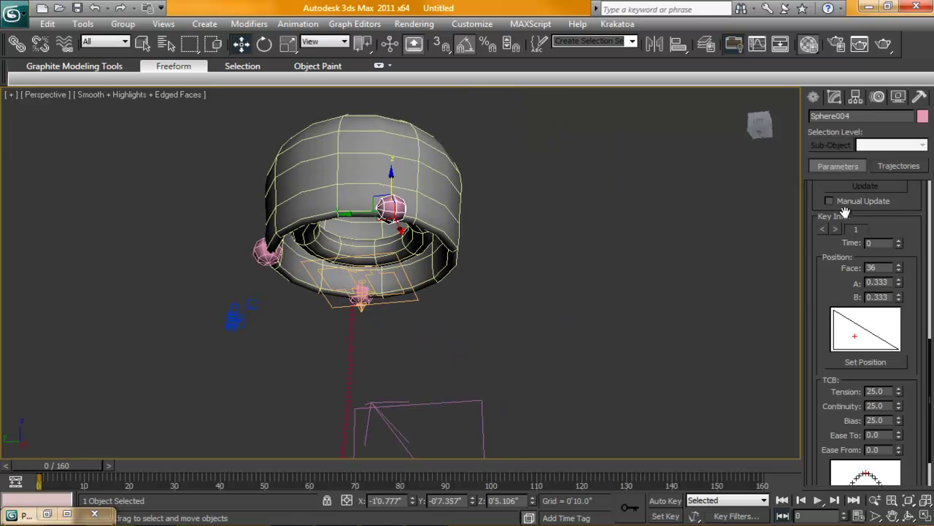
{"action": "left_click_drag", "start_coordinate": [900, 270], "coordinate": [898, 166]}
{"action": "left_click", "coordinate": [725, 268]}
{"action": "middle_click_drag", "start_coordinate": [726, 267], "coordinate": [325, 255], "text": "alt"}
Step: Clone the face-17 sphere again and shift the clone's attachment face to a spot between the face-17 and face-36 spheres
{"action": "left_click", "coordinate": [325, 255]}
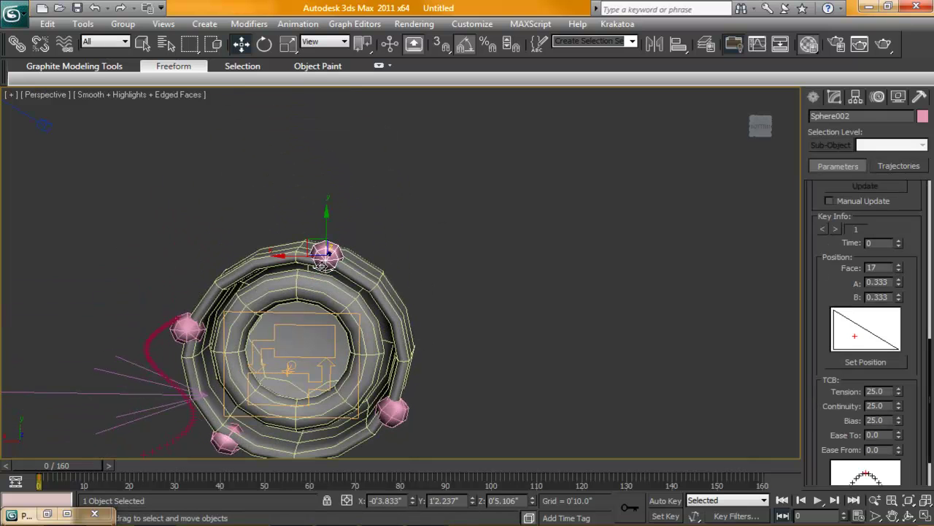
{"action": "key", "text": "ctrl+v"}
{"action": "left_click", "coordinate": [427, 316]}
{"action": "left_click_drag", "start_coordinate": [902, 256], "coordinate": [887, 211]}
{"action": "middle_click_drag", "start_coordinate": [529, 334], "coordinate": [437, 440], "text": "alt"}
{"action": "key", "text": "ctrl+v"}
{"action": "left_click", "coordinate": [487, 318]}
Step: Clone the original emitter sphere and attach the clone to face 9, between the face-1 and face-17 spheres
{"action": "left_click", "coordinate": [226, 289]}
{"action": "key", "text": "ctrl+v"}
{"action": "left_click", "coordinate": [433, 322]}
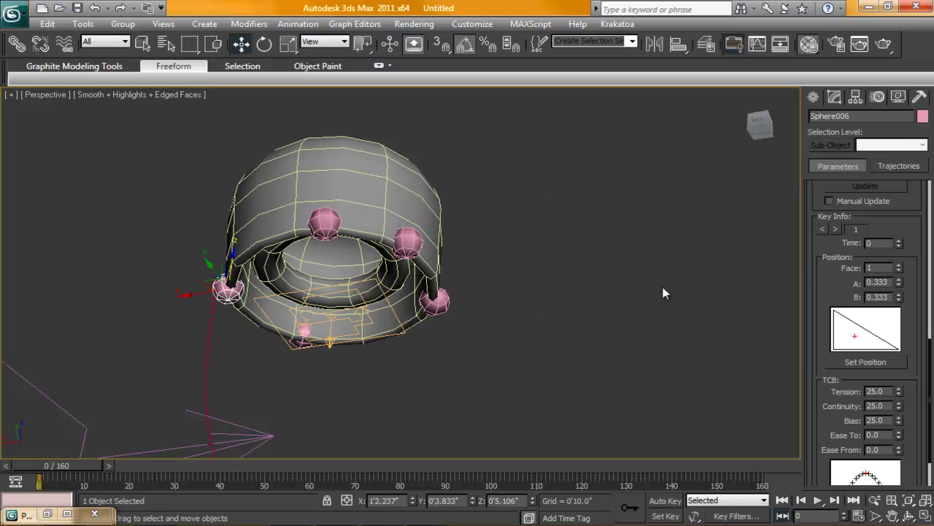
{"action": "middle_click_drag", "start_coordinate": [492, 396], "coordinate": [432, 278], "text": "alt"}
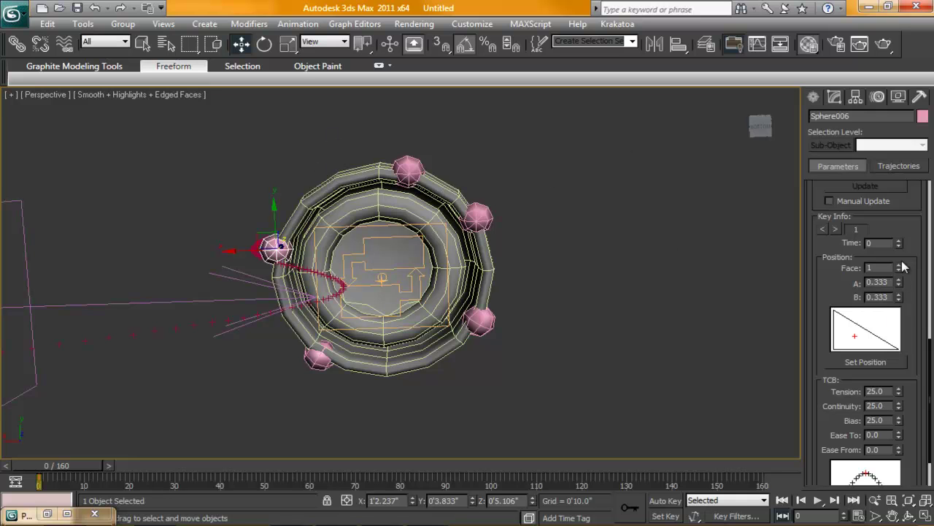
{"action": "left_click_drag", "start_coordinate": [900, 270], "coordinate": [882, 210]}
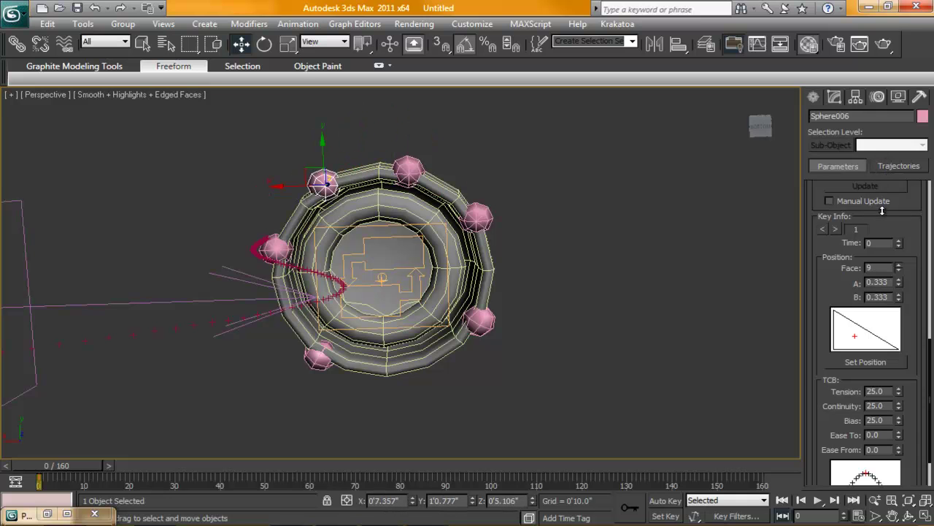
Step: Clone the face-51 sphere and shift the clone's attachment face to a spot between it and the original emitter sphere
{"action": "left_click", "coordinate": [319, 358]}
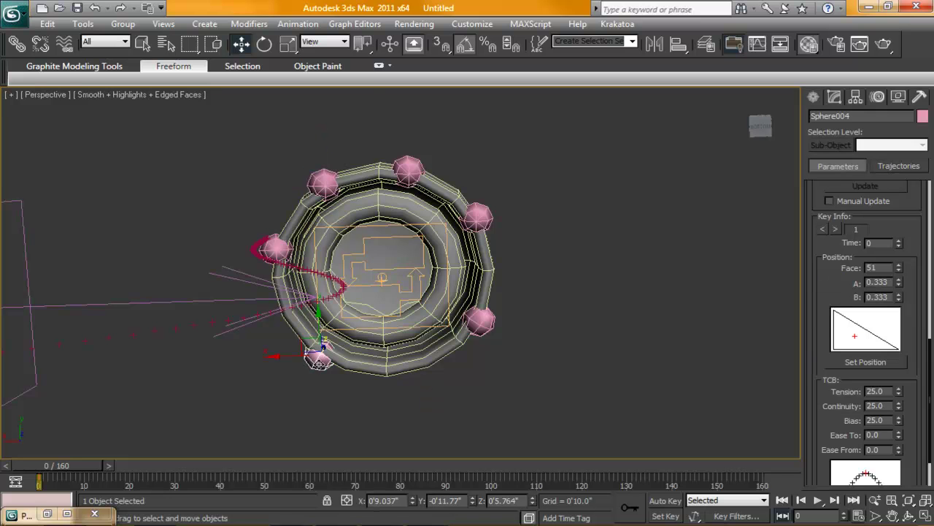
{"action": "left_click_drag", "start_coordinate": [319, 363], "coordinate": [320, 364], "text": "shift"}
{"action": "left_click", "coordinate": [430, 317]}
{"action": "mouse_move", "coordinate": [899, 269]}
{"action": "left_mouse_down"}
{"action": "mouse_move", "coordinate": [887, 157]}
{"action": "mouse_move", "coordinate": [879, 211]}
{"action": "mouse_move", "coordinate": [879, 133]}
{"action": "mouse_move", "coordinate": [877, 238]}
{"action": "mouse_move", "coordinate": [882, 204]}
{"action": "left_mouse_up"}
Step: Clone a rim sphere and shift the clone's attachment face into the wide gap between the face-36 and face-51 spheres
{"action": "left_click", "coordinate": [320, 358]}
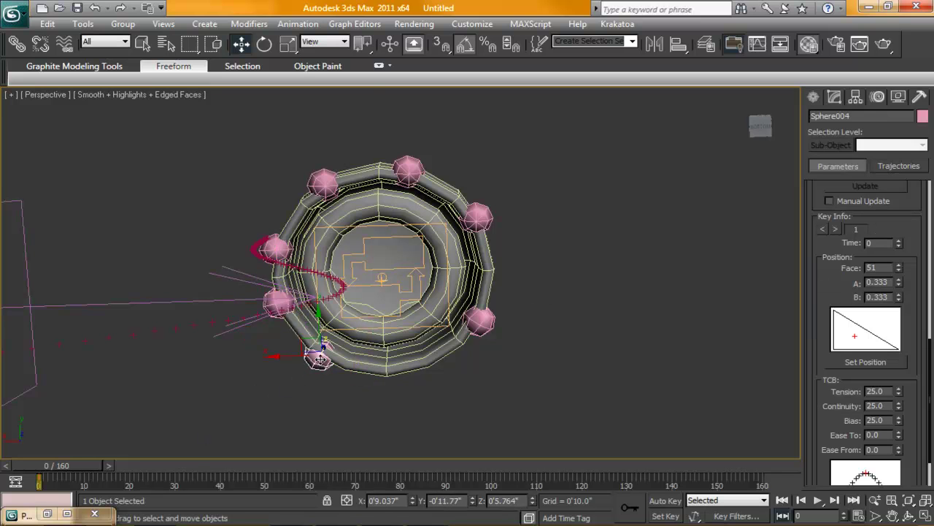
{"action": "left_click_drag", "start_coordinate": [470, 325], "coordinate": [477, 338], "text": "shift"}
{"action": "left_click", "coordinate": [442, 320]}
{"action": "mouse_move", "coordinate": [900, 270]}
{"action": "left_mouse_down"}
{"action": "mouse_move", "coordinate": [881, 201]}
{"action": "mouse_move", "coordinate": [884, 211]}
{"action": "left_mouse_up"}
Step: Delete the extra sphere between the original emitter sphere and the face-51 sphere
{"action": "left_click", "coordinate": [569, 302]}
{"action": "middle_click_drag", "start_coordinate": [569, 302], "coordinate": [429, 168], "text": "alt"}
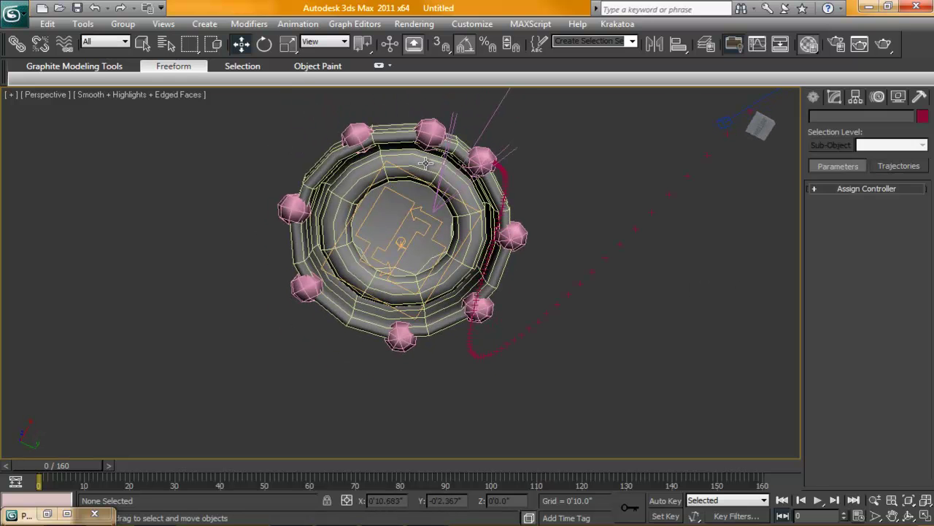
{"action": "left_click", "coordinate": [429, 132]}
{"action": "middle_click_drag", "start_coordinate": [429, 132], "coordinate": [452, 192], "text": "alt"}
{"action": "left_click", "coordinate": [452, 194]}
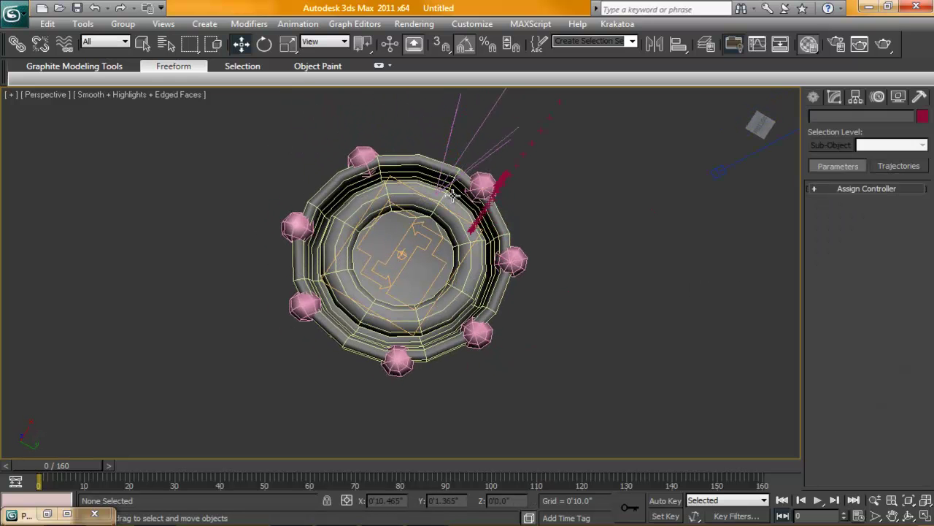
{"action": "middle_click_drag", "start_coordinate": [604, 248], "coordinate": [487, 261], "text": "alt"}
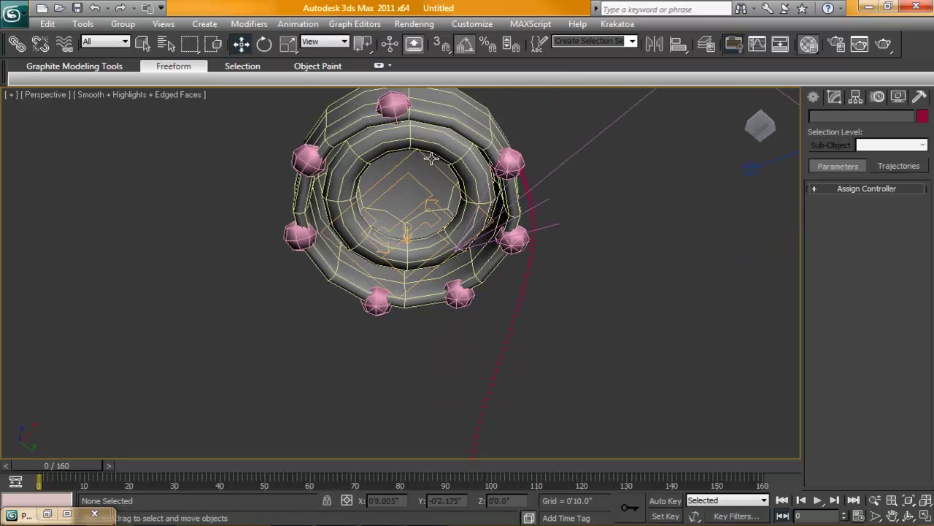
Step: Try a different attachment face for the sphere attached to face 51
{"action": "left_click", "coordinate": [390, 103]}
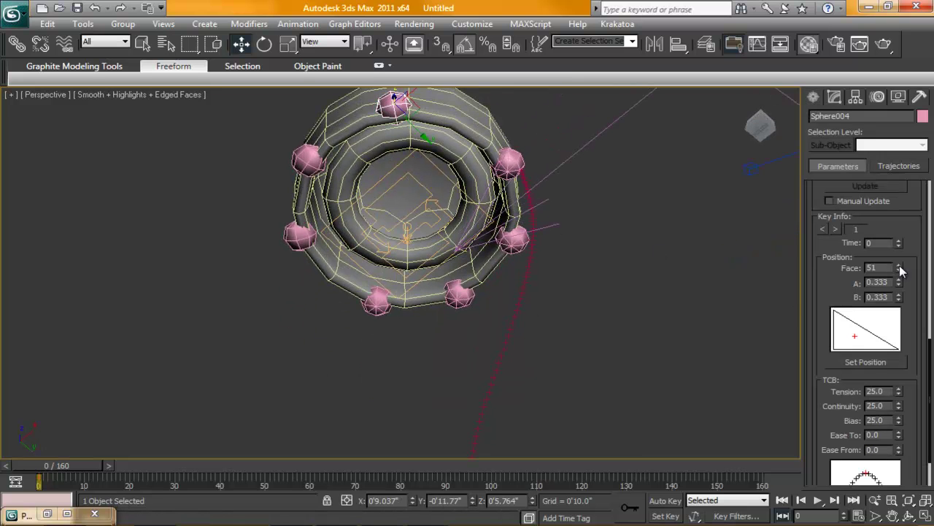
{"action": "left_click_drag", "start_coordinate": [898, 267], "coordinate": [904, 226]}
{"action": "scroll", "coordinate": [674, 298], "scroll_direction": "down", "scroll_amount": 3}
{"action": "middle_click_drag", "start_coordinate": [619, 315], "coordinate": [562, 361], "text": "alt"}
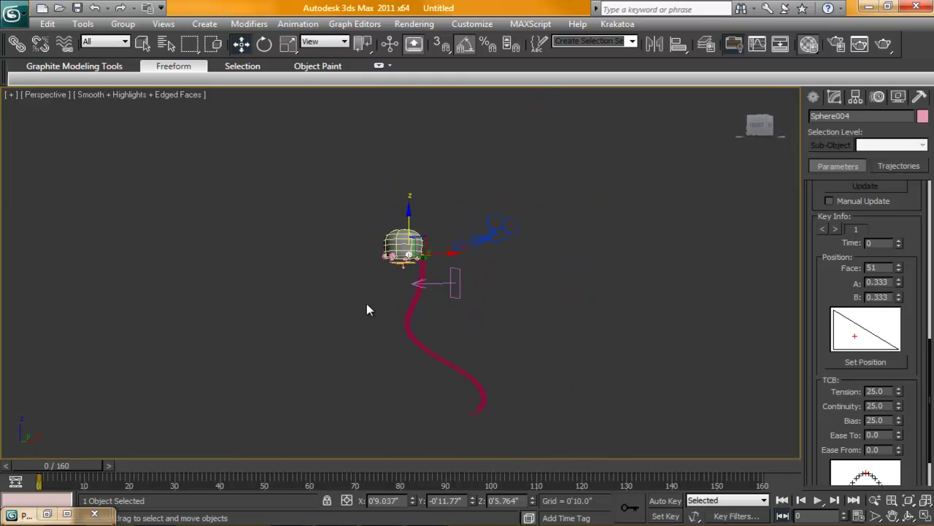
Step: Select the PF Source icon beneath the bell and open its Particle View
{"action": "scroll", "coordinate": [533, 311], "scroll_direction": "up", "scroll_amount": 8}
{"action": "middle_click_drag", "start_coordinate": [494, 237], "coordinate": [447, 292], "text": "alt"}
{"action": "scroll", "coordinate": [460, 270], "scroll_direction": "up", "scroll_amount": 5}
{"action": "left_click", "coordinate": [526, 136]}
{"action": "middle_click_drag", "start_coordinate": [526, 137], "coordinate": [327, 233], "text": "alt"}
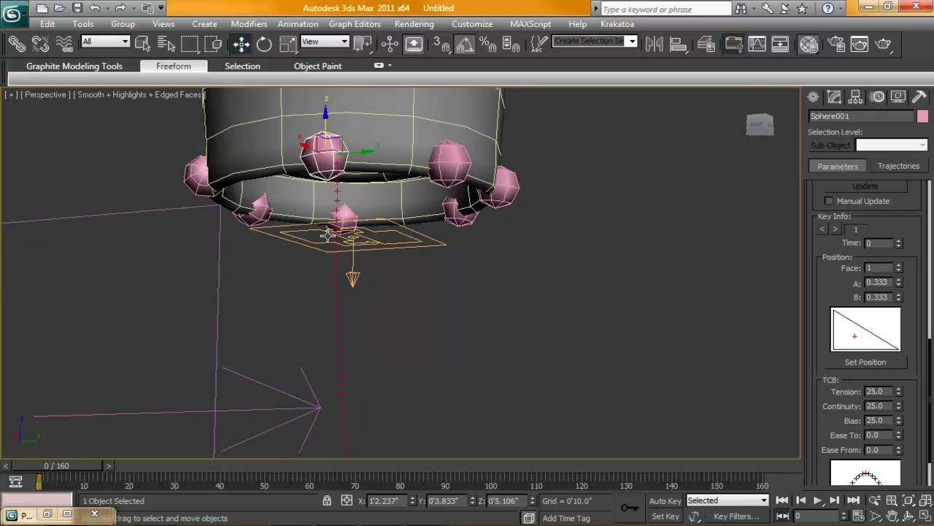
{"action": "scroll", "coordinate": [376, 248], "scroll_direction": "down", "scroll_amount": 5}
{"action": "left_click", "coordinate": [372, 312]}
{"action": "middle_click_drag", "start_coordinate": [373, 311], "coordinate": [312, 268], "text": "alt"}
{"action": "scroll", "coordinate": [369, 281], "scroll_direction": "up", "scroll_amount": 2}
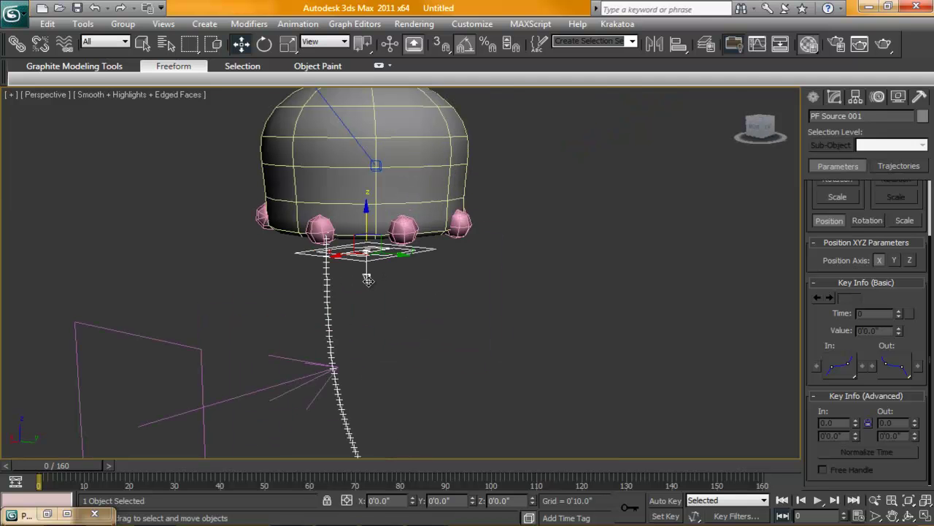
{"action": "left_click", "coordinate": [834, 97]}
{"action": "left_click", "coordinate": [836, 163]}
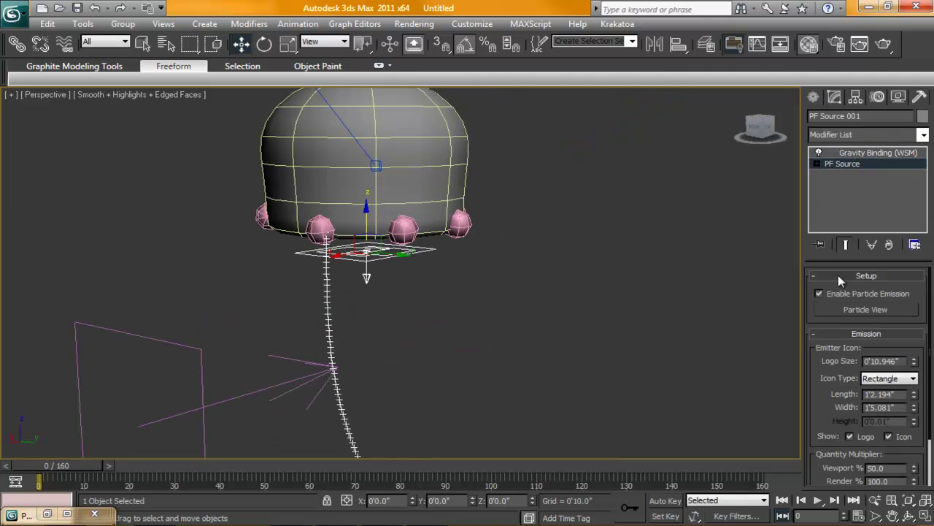
{"action": "left_click", "coordinate": [852, 309]}
Step: Clone Event 001 beside the original, with its operators and tests as instances
{"action": "left_click", "coordinate": [459, 163]}
{"action": "mouse_move", "coordinate": [579, 184]}
{"action": "middle_mouse_down"}
{"action": "mouse_move", "coordinate": [515, 194]}
{"action": "mouse_move", "coordinate": [574, 182]}
{"action": "middle_mouse_up"}
{"action": "left_click_drag", "start_coordinate": [511, 168], "coordinate": [654, 168], "text": "shift"}
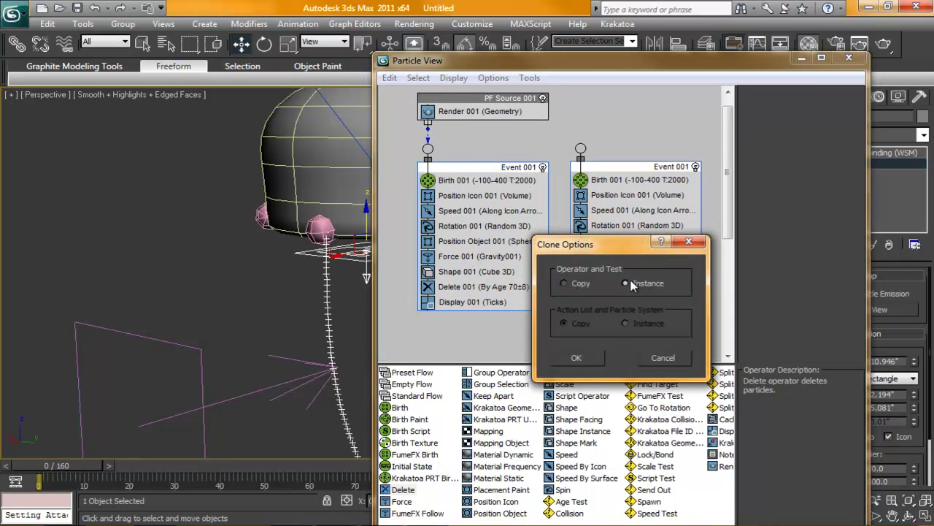
{"action": "left_click", "coordinate": [587, 361]}
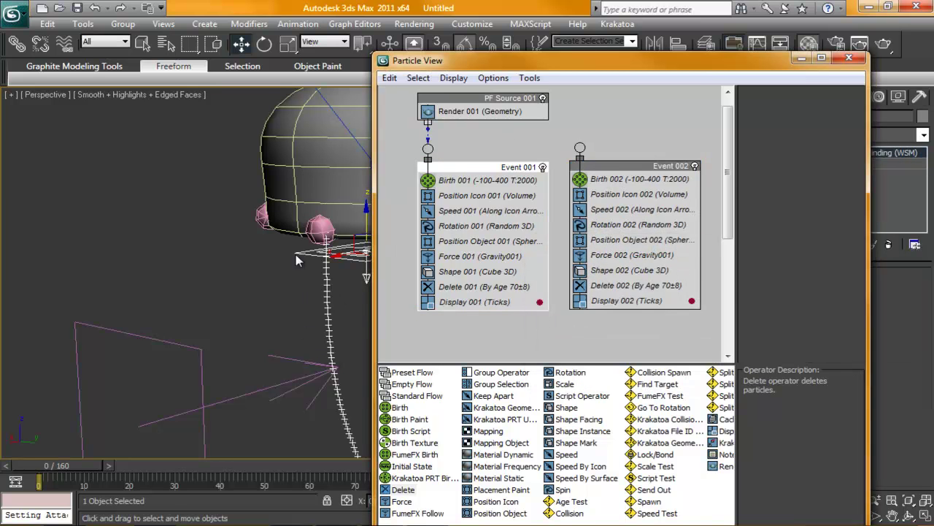
Step: Make the Position Object 002 operator in the cloned event unique
{"action": "middle_click_drag", "start_coordinate": [304, 283], "coordinate": [222, 271]}
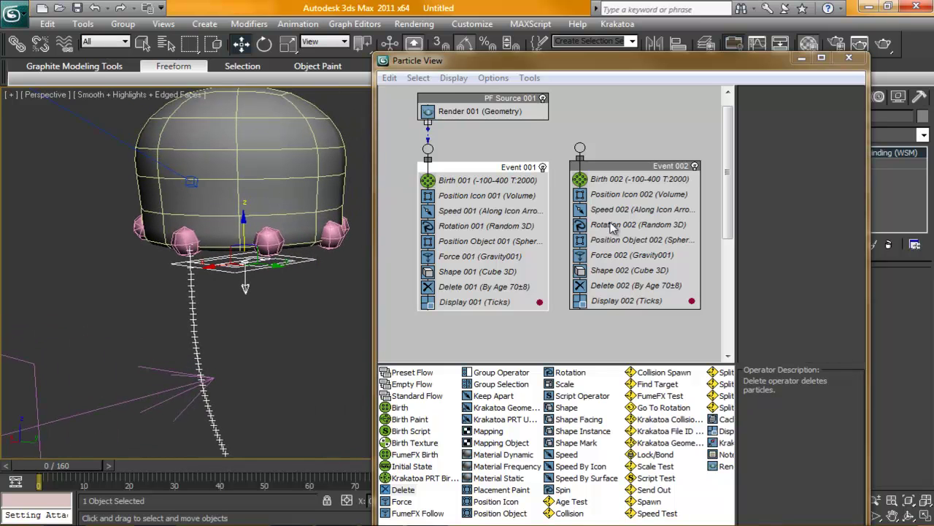
{"action": "left_click", "coordinate": [619, 271]}
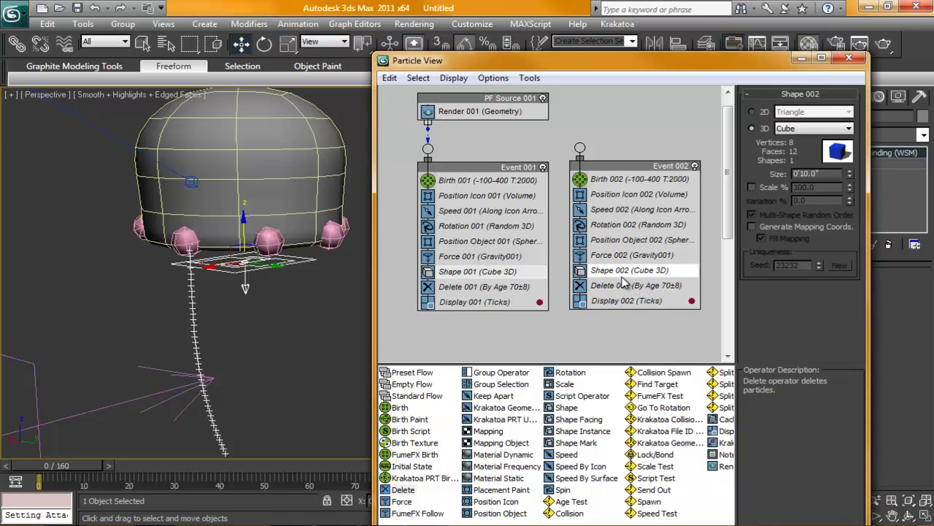
{"action": "left_click", "coordinate": [609, 241]}
{"action": "right_click", "coordinate": [609, 243]}
{"action": "left_click", "coordinate": [642, 315]}
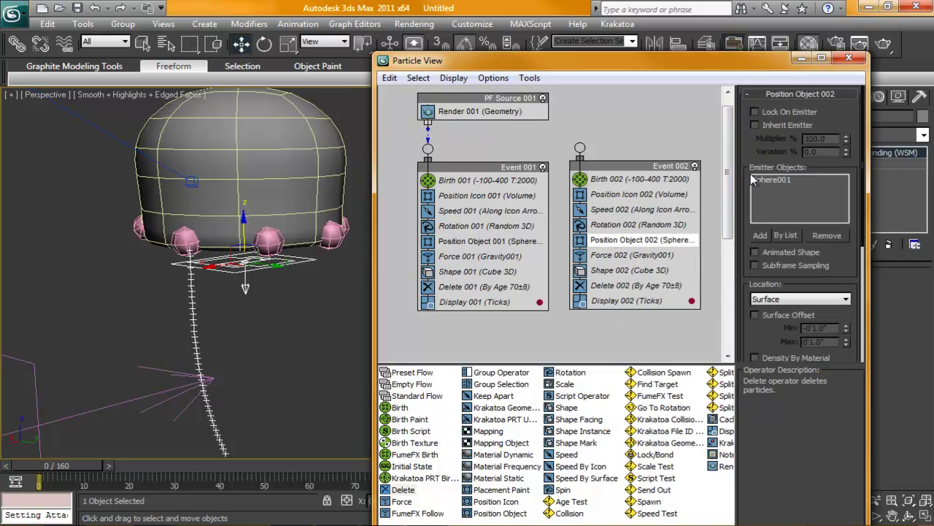
Step: Add rim sphere Sphere006 to Position Object 002's emitter objects, and clear the list by removing both it and Sphere001
{"action": "left_click", "coordinate": [760, 236]}
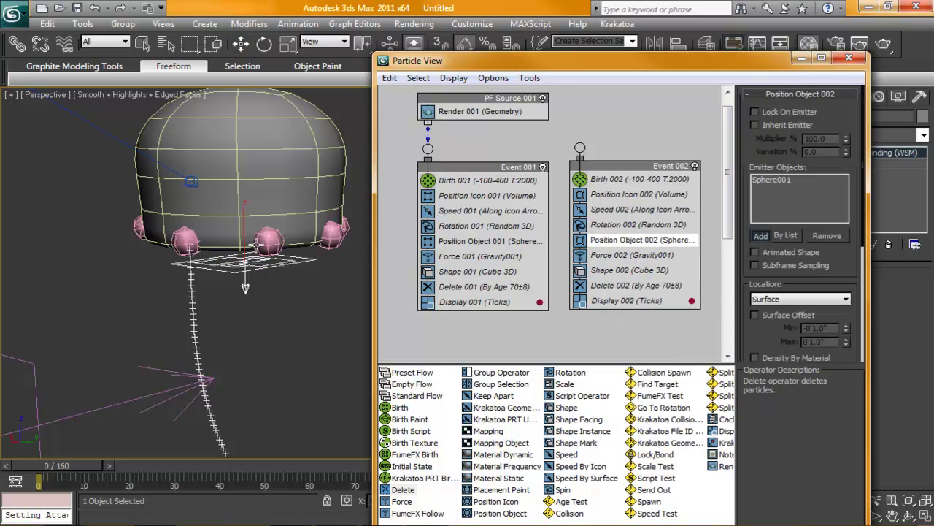
{"action": "left_click", "coordinate": [264, 244]}
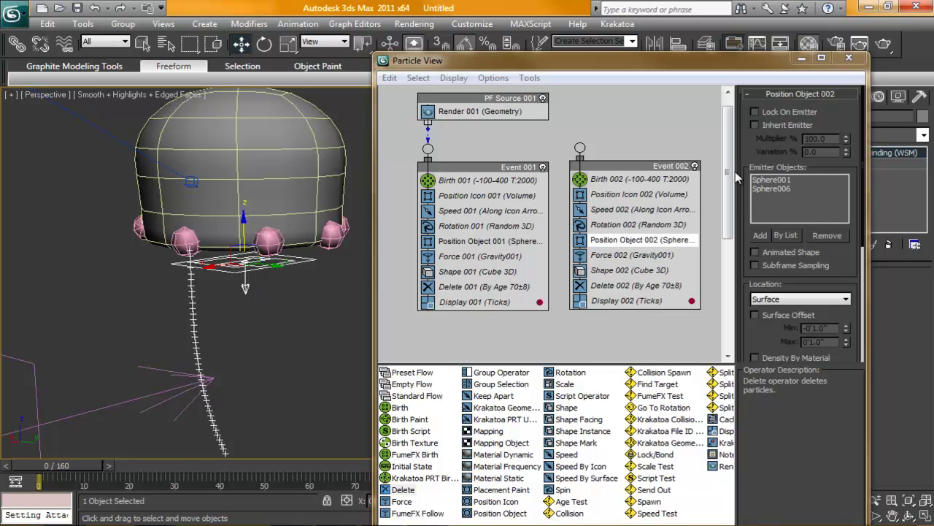
{"action": "left_click", "coordinate": [771, 189]}
{"action": "left_click", "coordinate": [830, 237]}
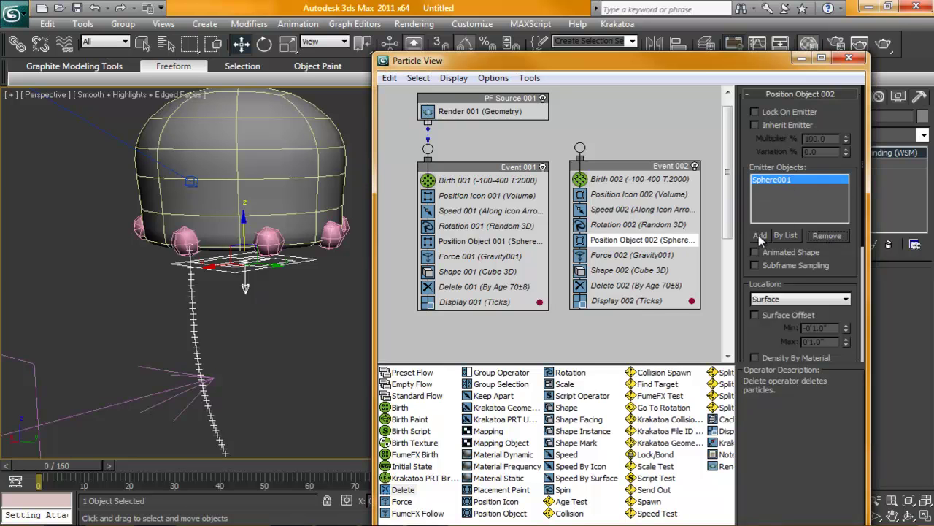
{"action": "left_click", "coordinate": [826, 235]}
Step: Add Sphere004 to Position Object 002's emitter objects and undo the addition
{"action": "left_click", "coordinate": [760, 235]}
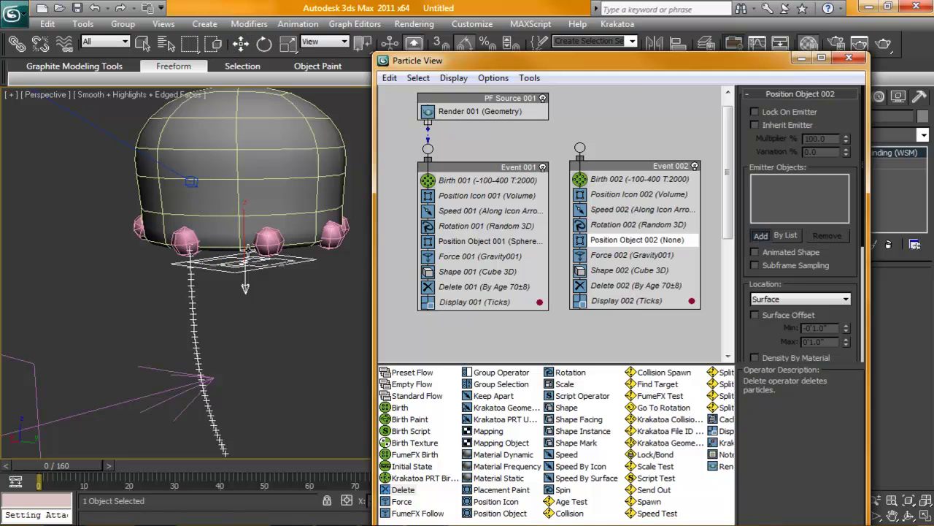
{"action": "scroll", "coordinate": [169, 257], "scroll_direction": "up", "scroll_amount": 2}
{"action": "left_click", "coordinate": [207, 234]}
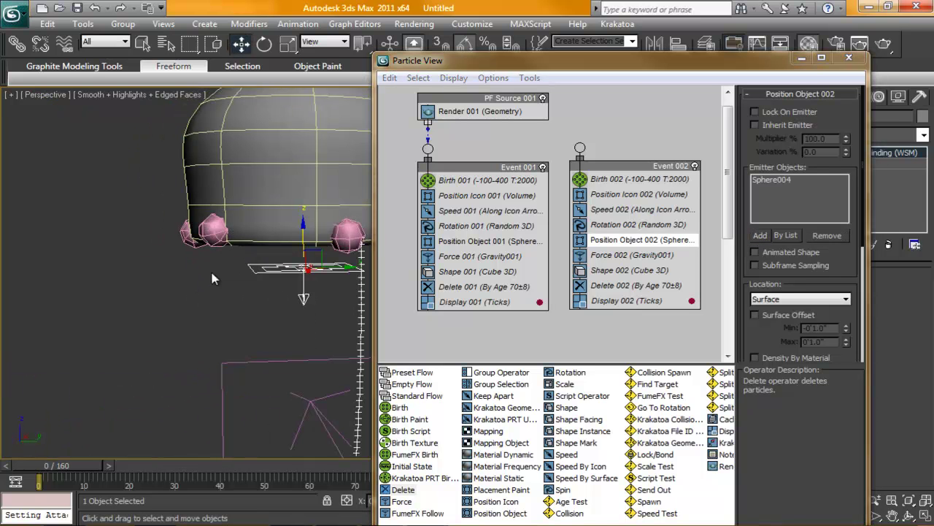
{"action": "middle_click_drag", "start_coordinate": [263, 298], "coordinate": [149, 292]}
{"action": "key", "text": "ctrl+z"}
Step: Move Particle View aside and select all seven pink spheres around the bell's rim
{"action": "left_click", "coordinate": [283, 225]}
{"action": "middle_click_drag", "start_coordinate": [283, 225], "coordinate": [355, 176], "text": "alt"}
{"action": "left_click_drag", "start_coordinate": [583, 67], "coordinate": [521, 61]}
{"action": "left_click", "coordinate": [137, 229], "text": "ctrl"}
{"action": "left_click", "coordinate": [270, 225], "text": "ctrl"}
{"action": "middle_click_drag", "start_coordinate": [265, 284], "coordinate": [265, 230], "text": "alt"}
{"action": "left_click", "coordinate": [265, 263], "text": "ctrl"}
{"action": "mouse_move", "coordinate": [248, 272]}
{"action": "middle_mouse_down", "text": "alt"}
{"action": "mouse_move", "coordinate": [240, 312]}
{"action": "mouse_move", "coordinate": [241, 285]}
{"action": "middle_mouse_up", "text": "alt"}
{"action": "left_click", "coordinate": [228, 241], "text": "ctrl"}
{"action": "left_click", "coordinate": [165, 238], "text": "ctrl"}
{"action": "left_click", "coordinate": [102, 230], "text": "ctrl"}
{"action": "scroll", "coordinate": [156, 248], "scroll_direction": "up", "scroll_amount": 3}
{"action": "scroll", "coordinate": [156, 249], "scroll_direction": "down", "scroll_amount": 2}
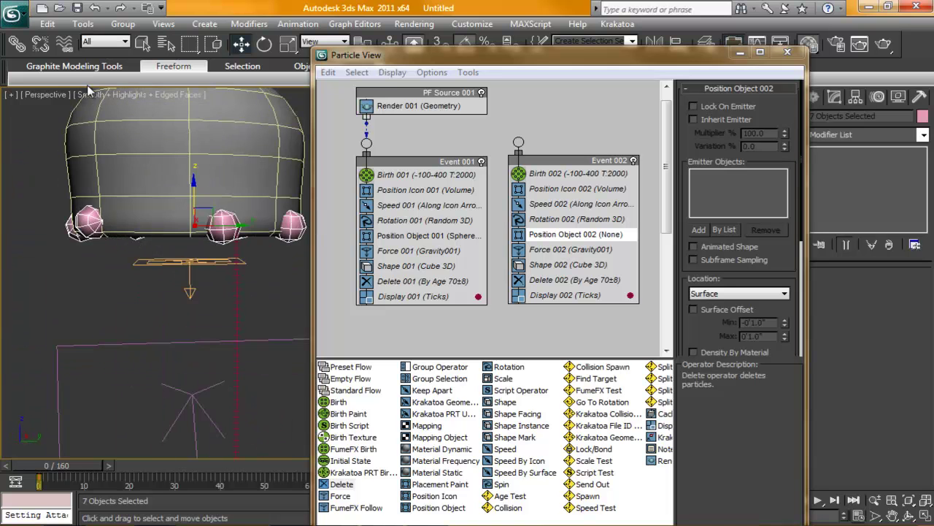
Step: Rename the selected spheres with the base name Tentacle_ and numbering, and check the name on one rim sphere
{"action": "left_click", "coordinate": [83, 24]}
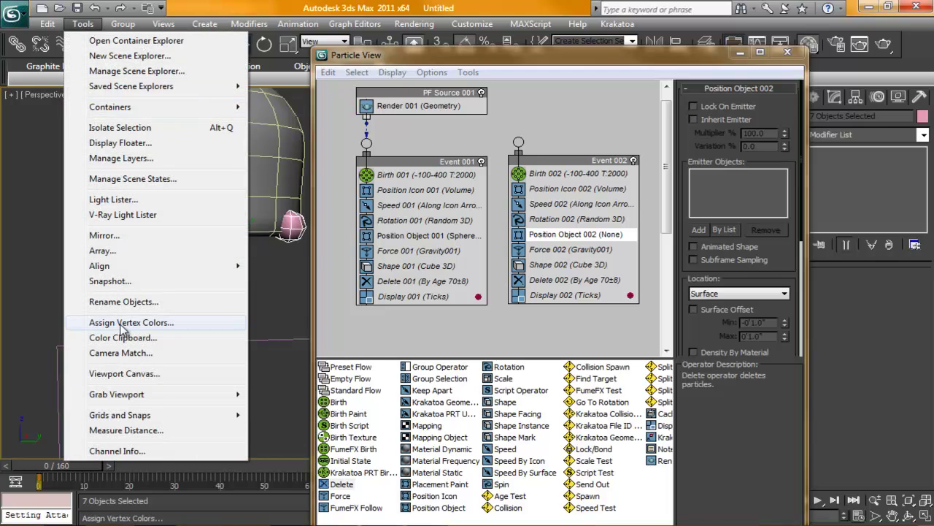
{"action": "left_click", "coordinate": [109, 302]}
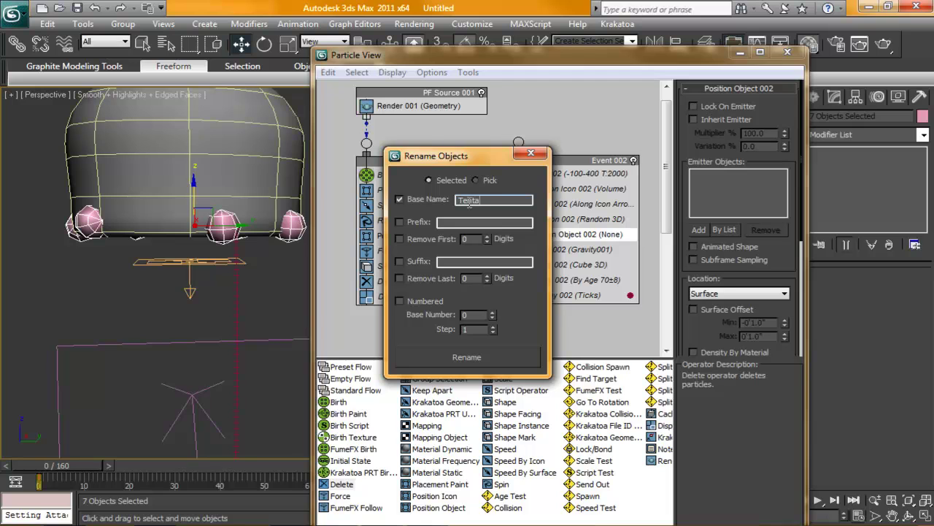
{"action": "left_click", "coordinate": [403, 301]}
{"action": "left_click", "coordinate": [477, 355]}
{"action": "left_click", "coordinate": [221, 231]}
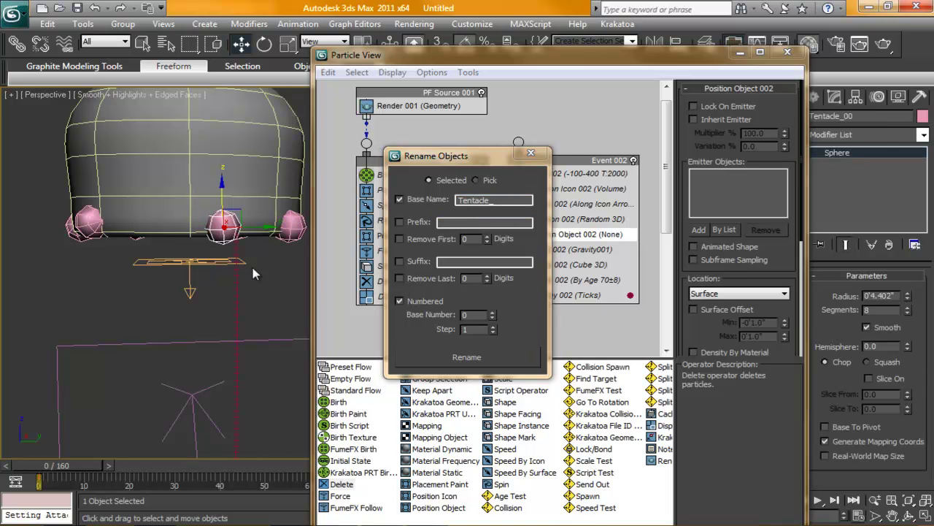
{"action": "middle_click_drag", "start_coordinate": [219, 238], "coordinate": [263, 254], "text": "alt"}
{"action": "left_click", "coordinate": [530, 153]}
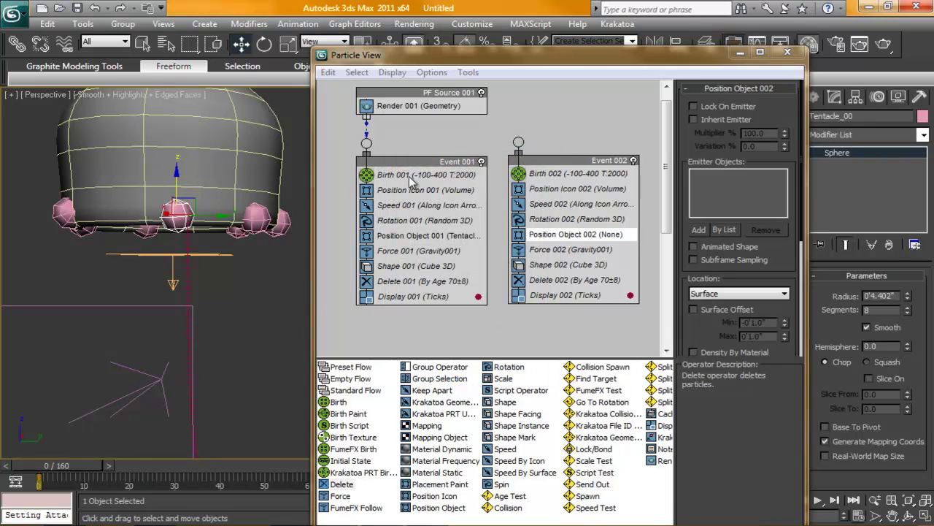
Step: Rename the Event 001 particle event as Tentacle_00
{"action": "right_click", "coordinate": [450, 163]}
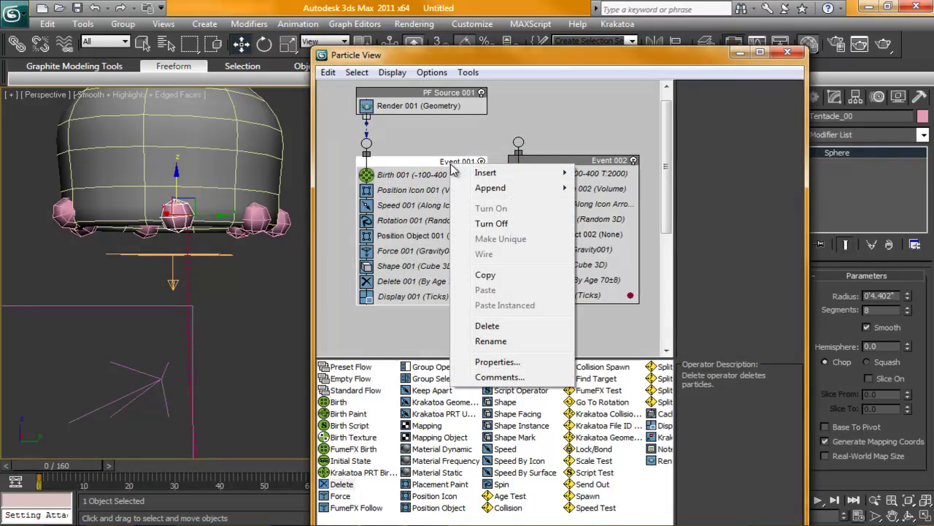
{"action": "left_click", "coordinate": [491, 341]}
{"action": "type", "text": "T"}
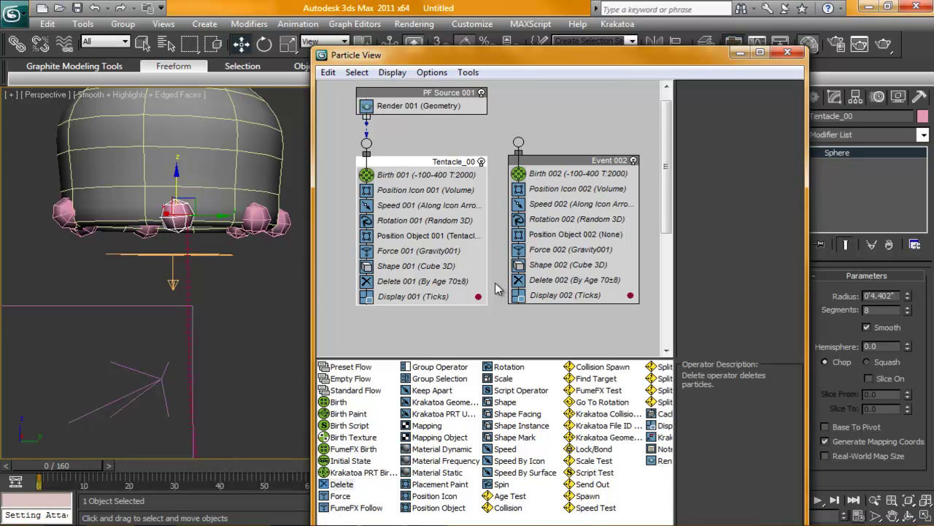
Step: Delete Event 002 and clone the Tentacle_00 event beside the original with instanced operators
{"action": "left_click", "coordinate": [569, 160]}
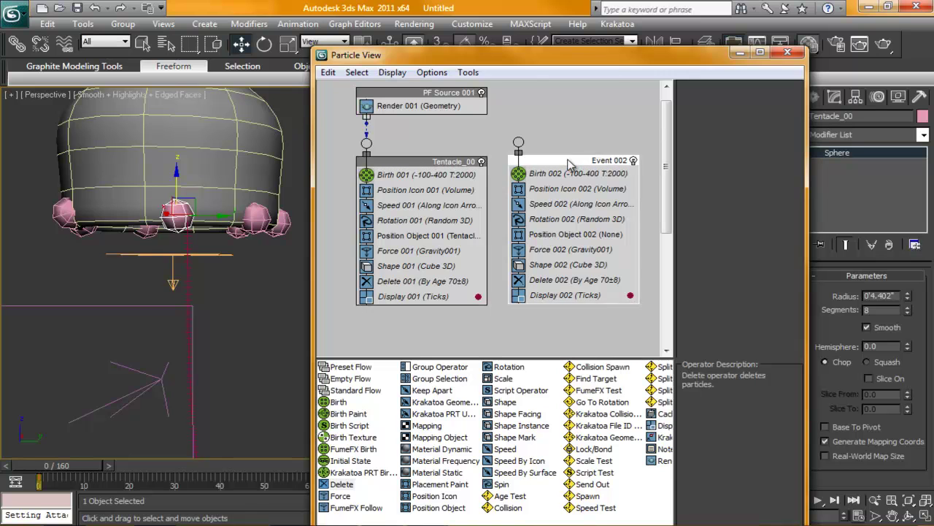
{"action": "key", "text": "Delete"}
{"action": "left_click", "coordinate": [407, 163]}
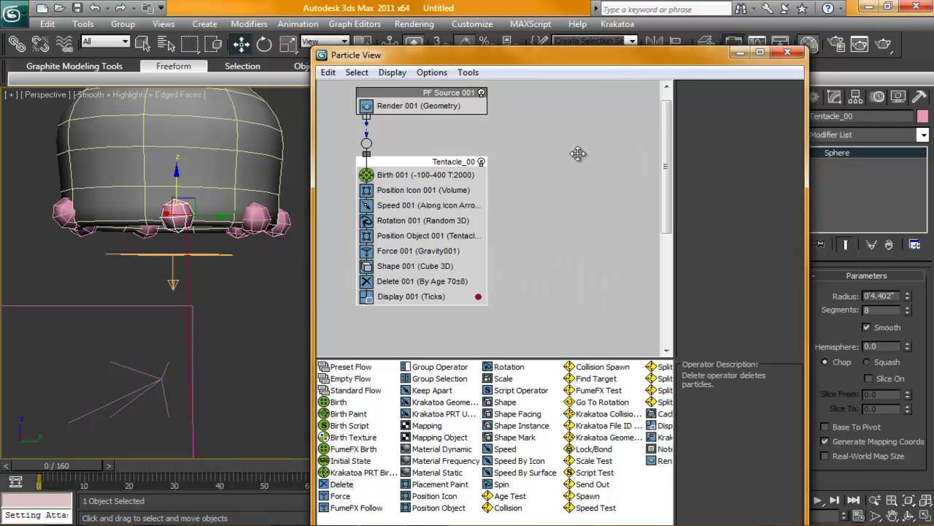
{"action": "mouse_move", "coordinate": [441, 169]}
{"action": "left_mouse_down", "text": "shift"}
{"action": "mouse_move", "coordinate": [606, 173]}
{"action": "mouse_move", "coordinate": [592, 171]}
{"action": "left_mouse_up", "text": "shift"}
{"action": "left_click", "coordinate": [531, 352]}
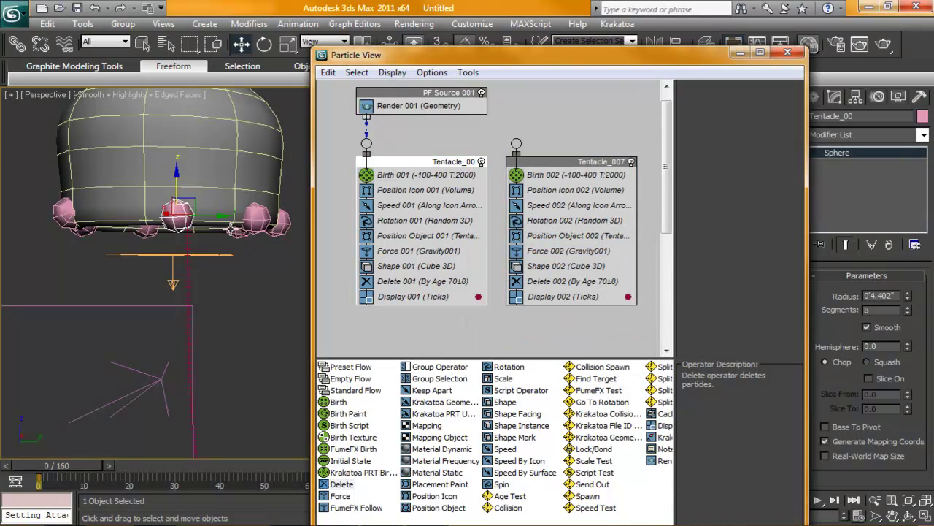
Step: Make Position Object 002 unique and replace its emitter object with the rim sphere Tentacle_01
{"action": "middle_click_drag", "start_coordinate": [274, 286], "coordinate": [246, 275], "text": "alt"}
{"action": "scroll", "coordinate": [382, 232], "scroll_direction": "up", "scroll_amount": 3}
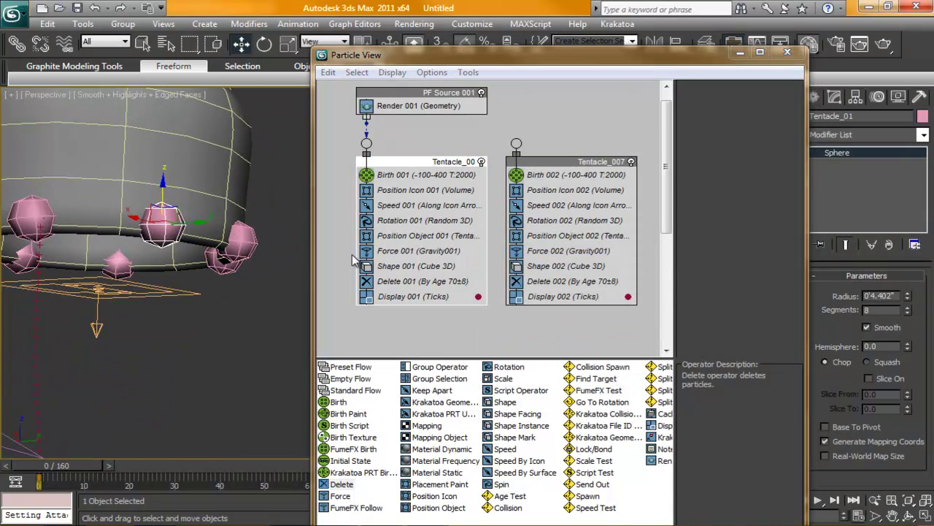
{"action": "left_click", "coordinate": [556, 237]}
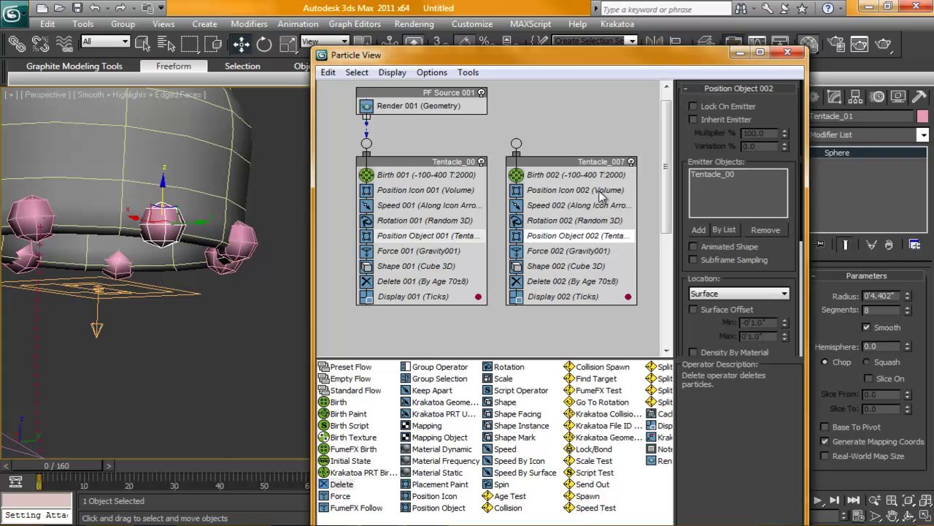
{"action": "right_click", "coordinate": [562, 234]}
{"action": "left_click", "coordinate": [614, 308]}
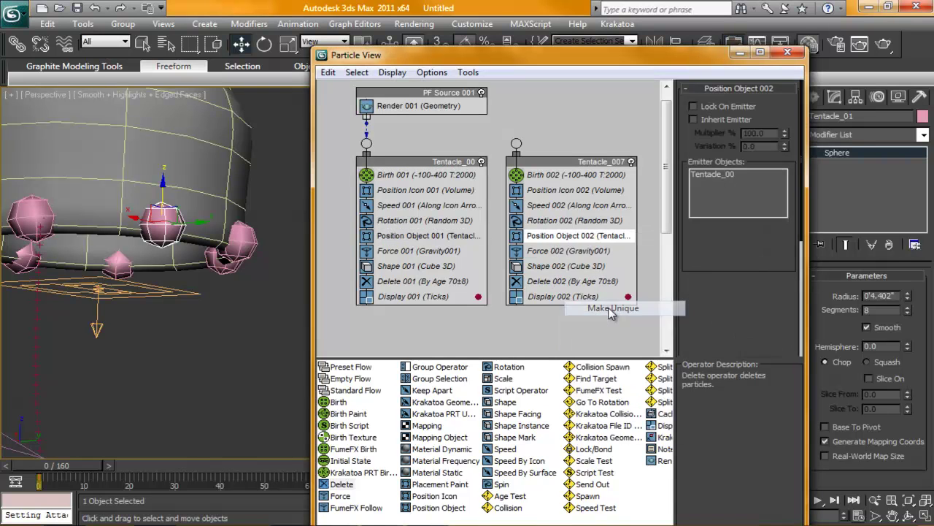
{"action": "left_click", "coordinate": [760, 231]}
{"action": "left_click", "coordinate": [699, 229]}
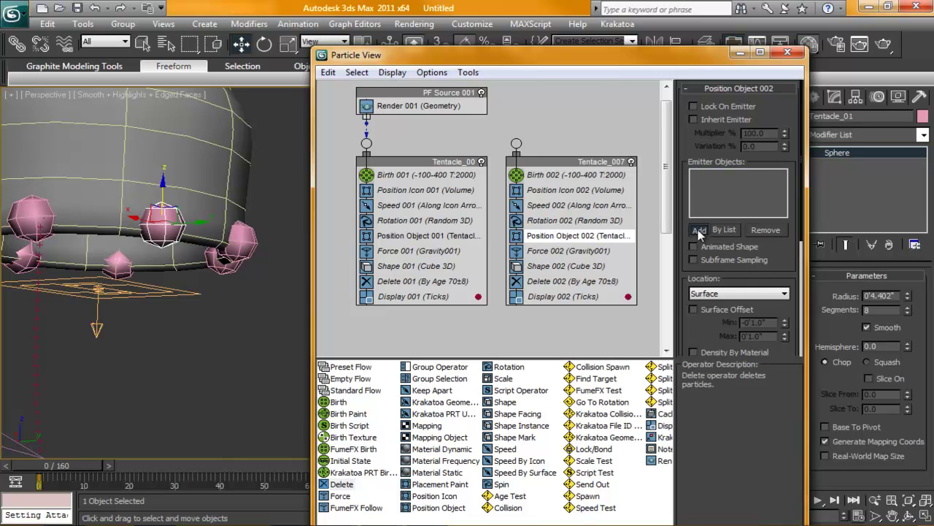
{"action": "left_click", "coordinate": [174, 234]}
Step: Wire PF Source 001's output to the input of the cloned Tentacle_007 event
{"action": "middle_click_drag", "start_coordinate": [173, 340], "coordinate": [195, 339], "text": "alt"}
{"action": "mouse_move", "coordinate": [63, 467]}
{"action": "left_mouse_down"}
{"action": "mouse_move", "coordinate": [130, 467]}
{"action": "mouse_move", "coordinate": [61, 466]}
{"action": "left_mouse_up"}
{"action": "scroll", "coordinate": [131, 383], "scroll_direction": "down", "scroll_amount": 5}
{"action": "key", "text": "q"}
{"action": "middle_click_drag", "start_coordinate": [260, 340], "coordinate": [187, 338]}
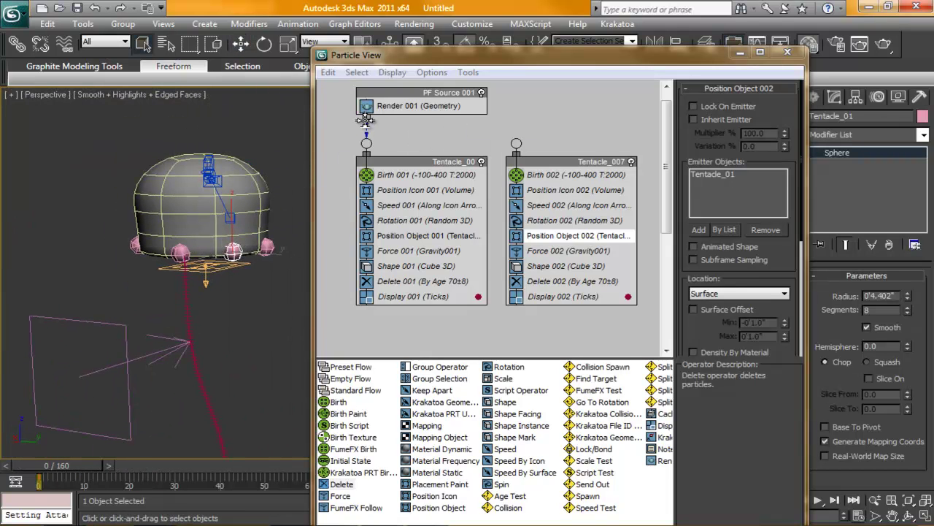
{"action": "left_click_drag", "start_coordinate": [368, 120], "coordinate": [448, 142]}
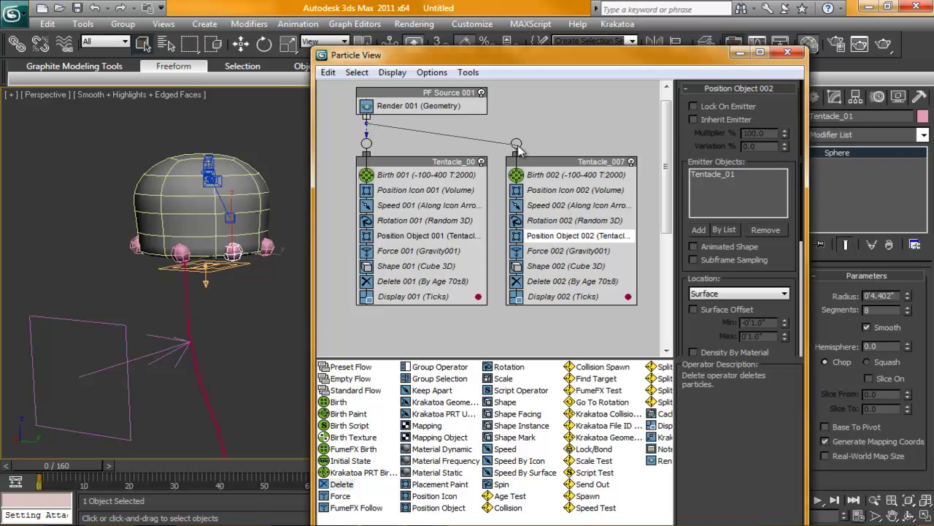
Step: Move Particle View aside and widen it to make room for more events
{"action": "middle_click_drag", "start_coordinate": [139, 365], "coordinate": [138, 330]}
{"action": "middle_click_drag", "start_coordinate": [138, 330], "coordinate": [96, 328], "text": "alt"}
{"action": "mouse_move", "coordinate": [81, 466]}
{"action": "left_mouse_down"}
{"action": "mouse_move", "coordinate": [292, 463]}
{"action": "mouse_move", "coordinate": [66, 465]}
{"action": "left_mouse_up"}
{"action": "middle_click_drag", "start_coordinate": [175, 378], "coordinate": [144, 358], "text": "alt"}
{"action": "scroll", "coordinate": [143, 358], "scroll_direction": "up", "scroll_amount": 5}
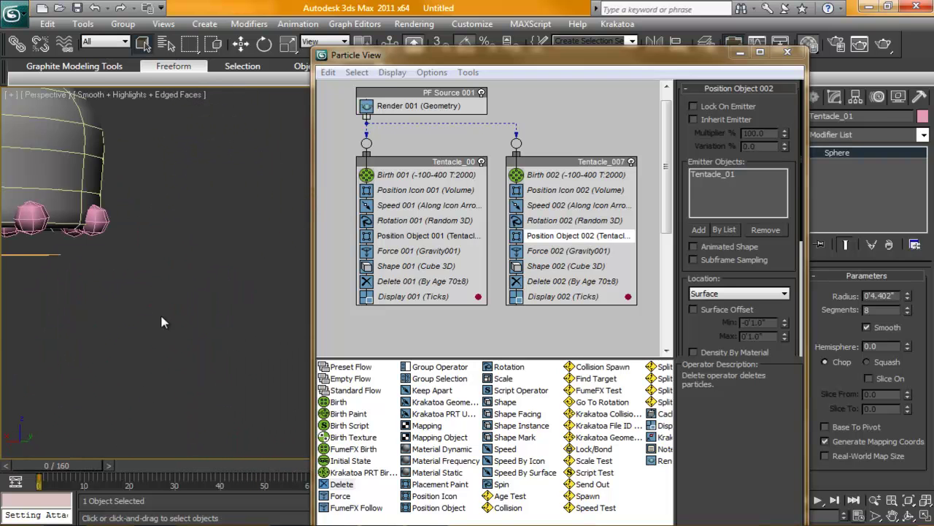
{"action": "left_click_drag", "start_coordinate": [726, 57], "coordinate": [424, 39]}
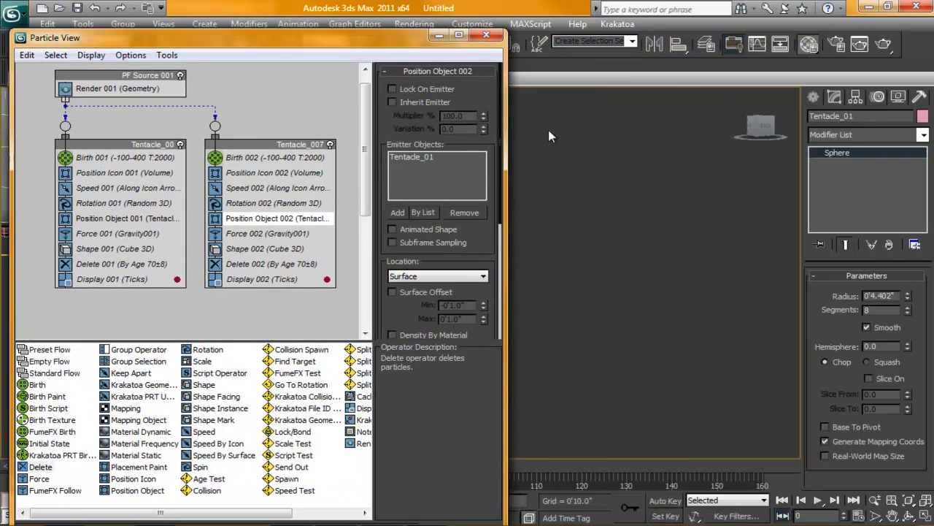
{"action": "left_click_drag", "start_coordinate": [509, 134], "coordinate": [874, 134]}
{"action": "scroll", "coordinate": [395, 181], "scroll_direction": "down", "scroll_amount": 1}
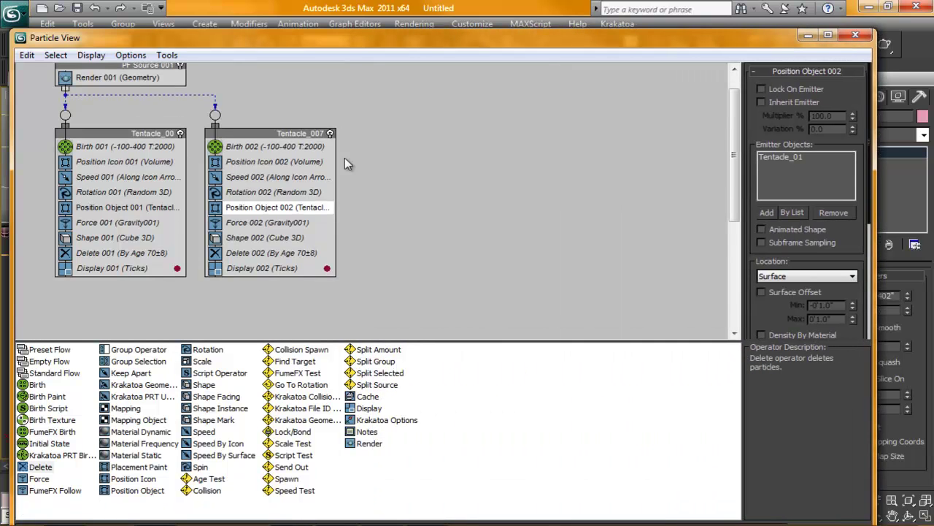
Step: Rename the Tentacle_007 event as Tentacle_01 and clone it beside itself with instanced operators
{"action": "left_click", "coordinate": [278, 133]}
{"action": "right_click", "coordinate": [290, 135]}
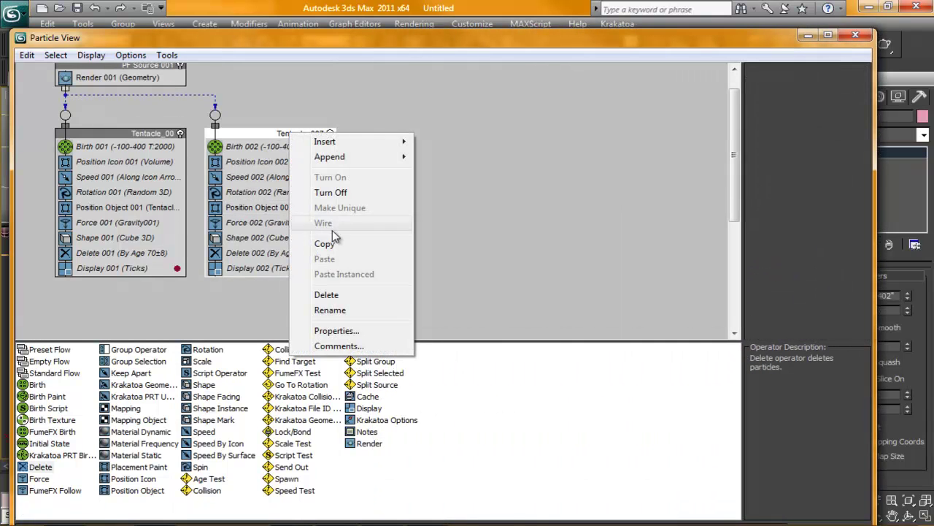
{"action": "left_click", "coordinate": [350, 309]}
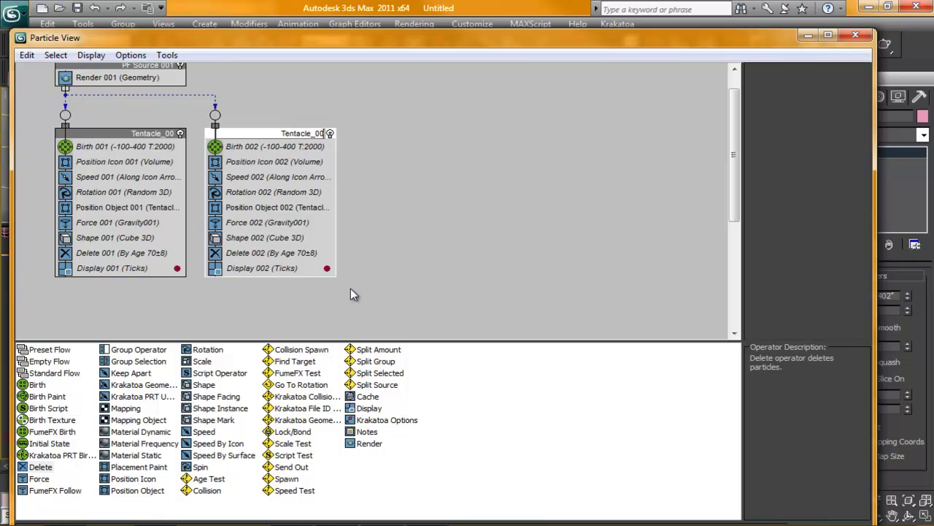
{"action": "type", "text": "1"}
{"action": "key", "text": "Return"}
{"action": "left_click_drag", "start_coordinate": [271, 135], "coordinate": [422, 135], "text": "shift"}
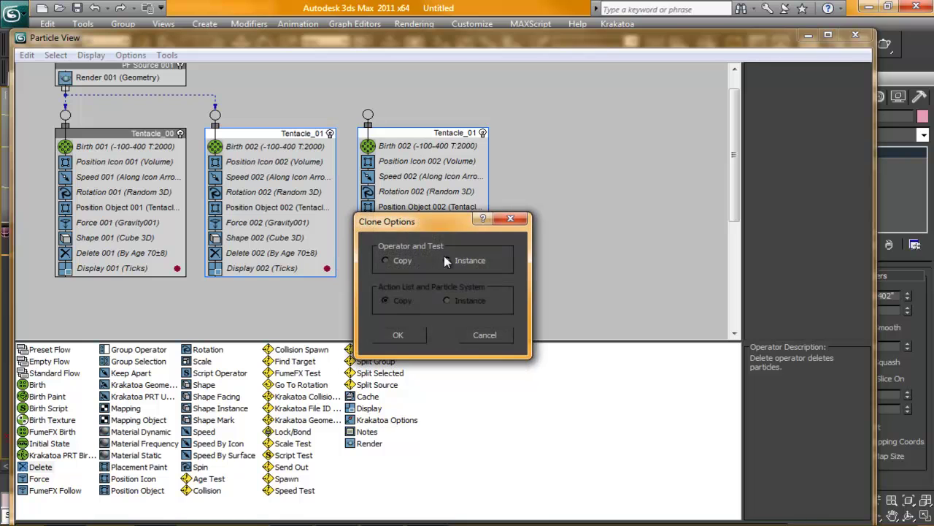
{"action": "left_click", "coordinate": [406, 335]}
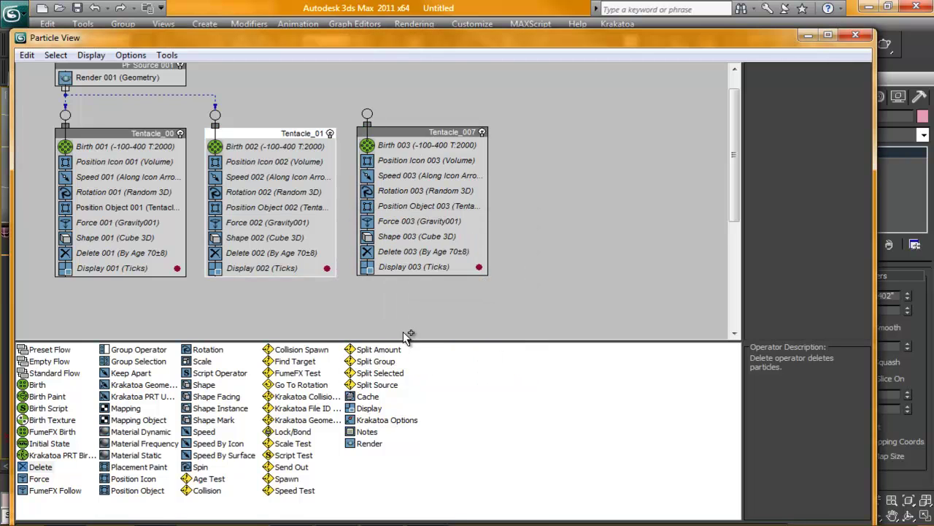
Step: Remove Tentacle_01 from Position Object 003's emitter objects, and move and narrow Particle View to uncover the viewport
{"action": "left_click", "coordinate": [414, 207]}
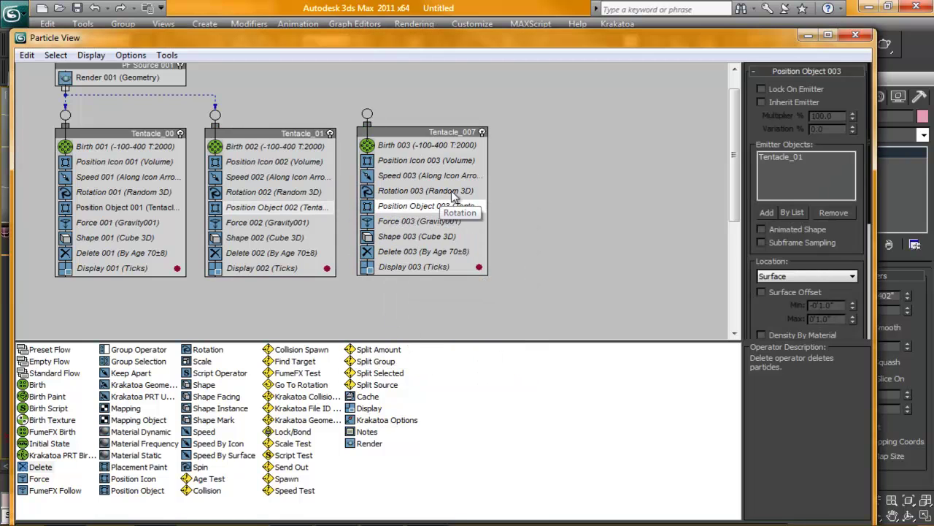
{"action": "left_click", "coordinate": [832, 214]}
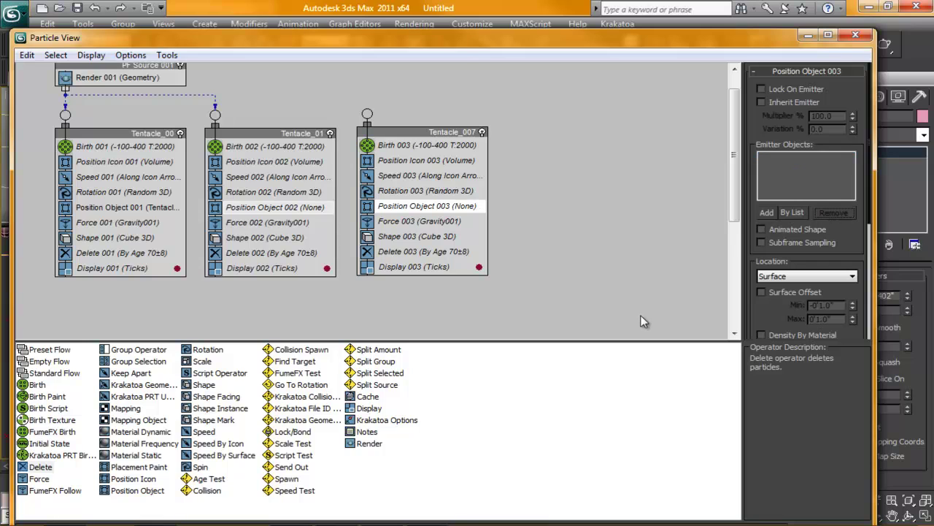
{"action": "left_click_drag", "start_coordinate": [431, 48], "coordinate": [474, 83]}
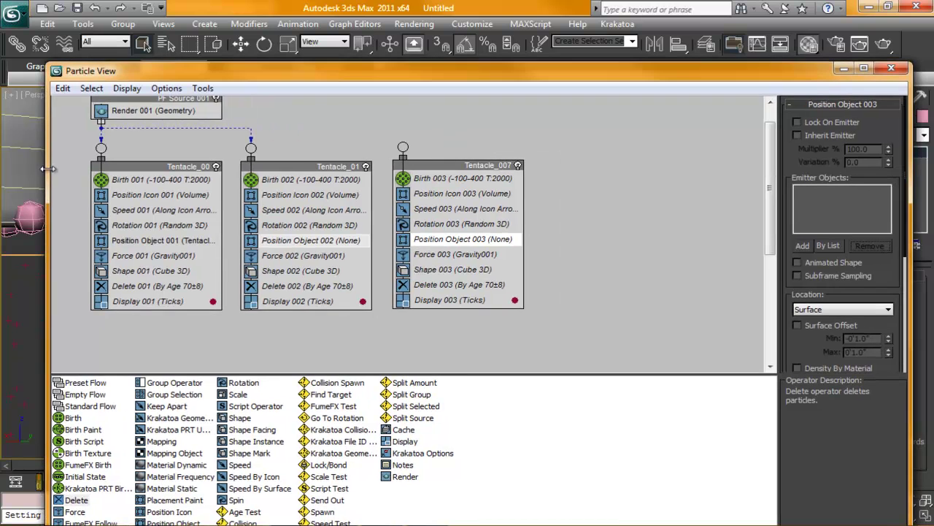
{"action": "left_click_drag", "start_coordinate": [45, 174], "coordinate": [303, 174]}
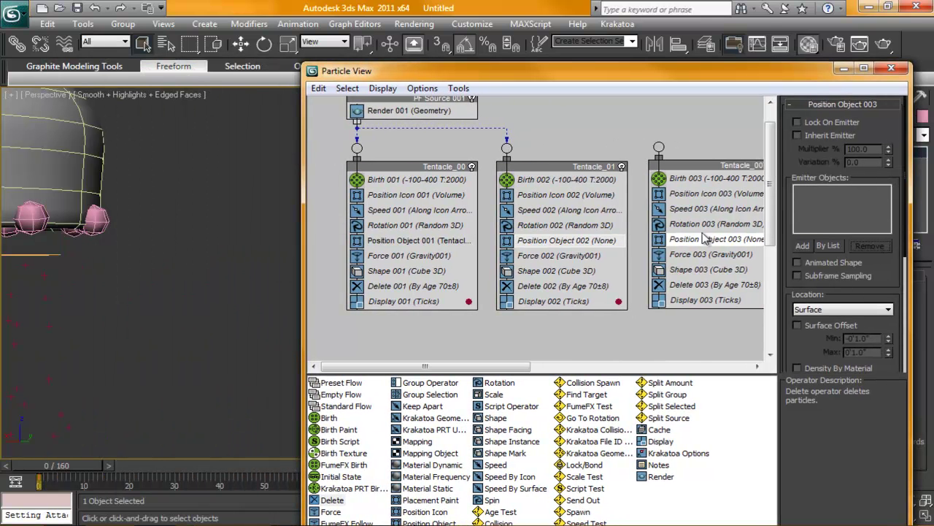
Step: Add the rim sphere Tentacle_02 to the still-instanced Position Object 003's emitter objects
{"action": "left_click", "coordinate": [804, 245]}
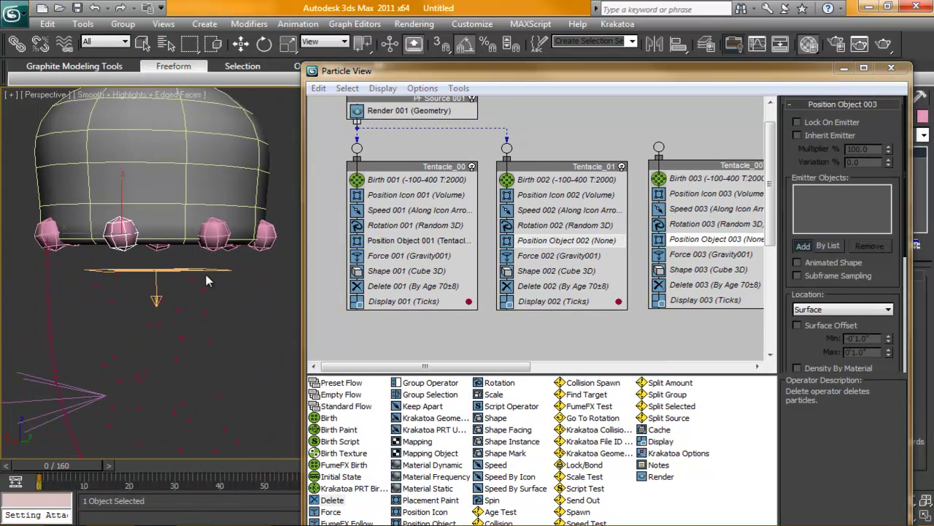
{"action": "scroll", "coordinate": [199, 252], "scroll_direction": "up", "scroll_amount": 2}
{"action": "scroll", "coordinate": [168, 270], "scroll_direction": "down", "scroll_amount": 4}
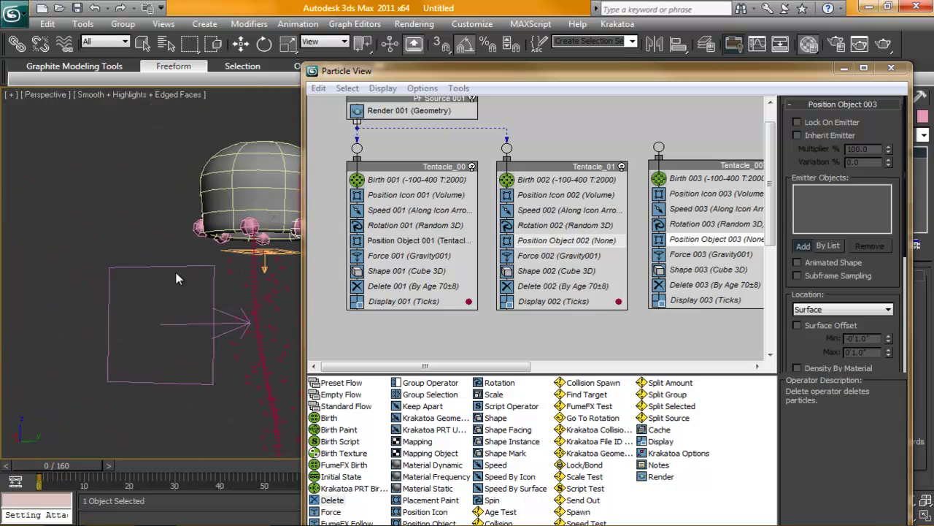
{"action": "middle_click_drag", "start_coordinate": [194, 286], "coordinate": [155, 275], "text": "alt"}
{"action": "scroll", "coordinate": [178, 282], "scroll_direction": "up", "scroll_amount": 3}
{"action": "middle_click_drag", "start_coordinate": [173, 211], "coordinate": [186, 247], "text": "alt"}
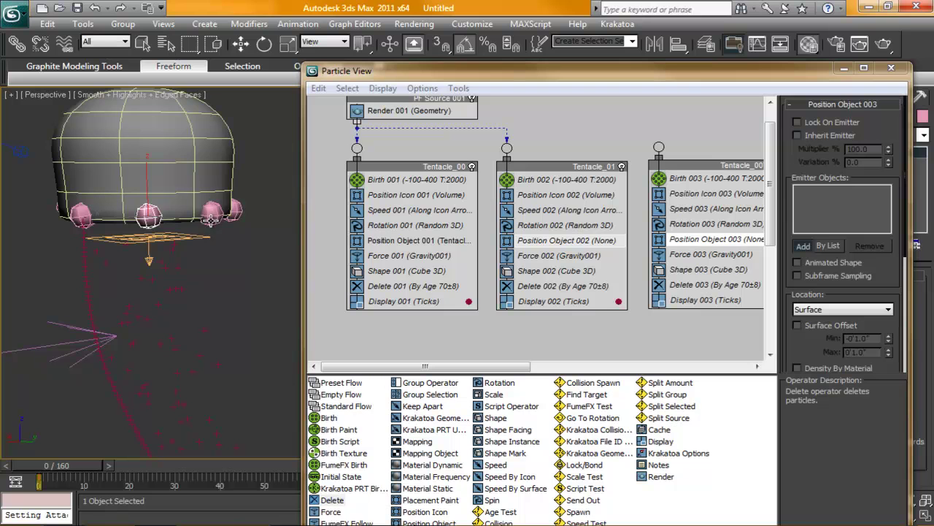
{"action": "left_click", "coordinate": [211, 219]}
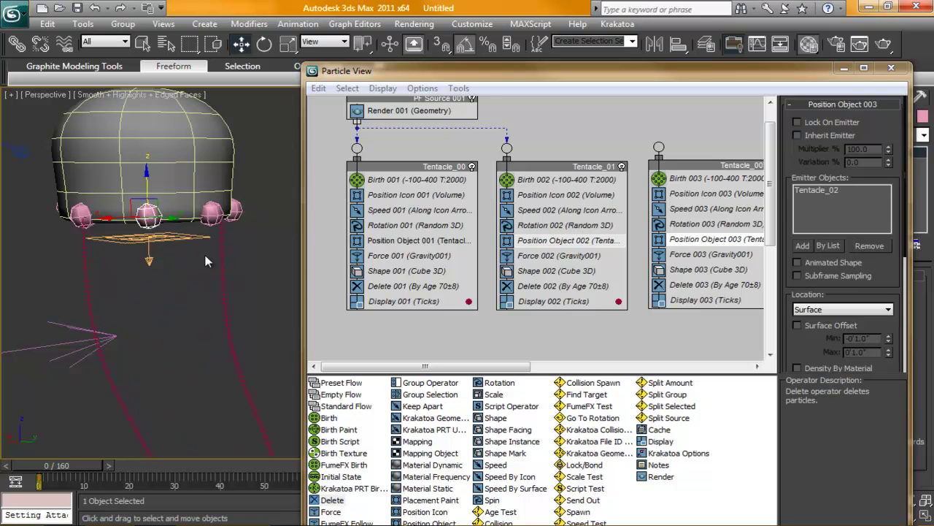
{"action": "key", "text": "q"}
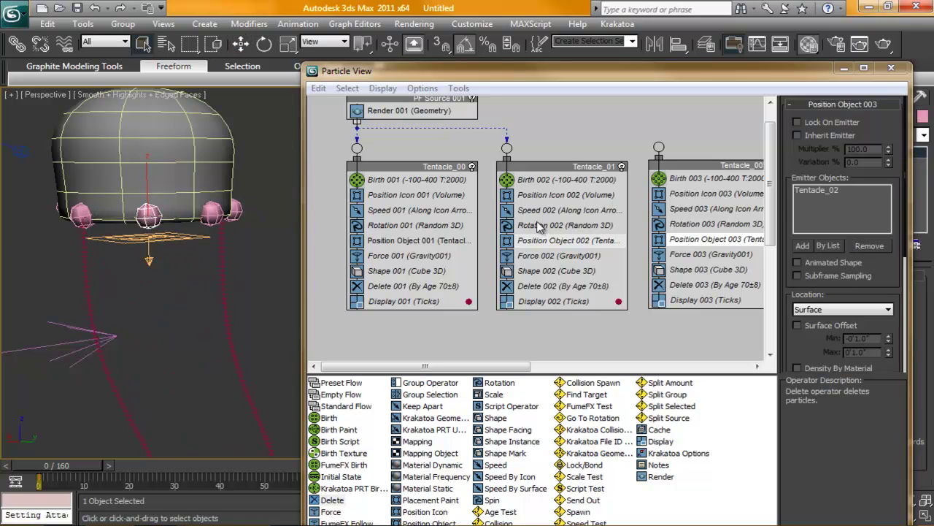
Step: Add the rim sphere Tentacle_01 to Position Object 002's emitter objects and remove Tentacle_02 from the list
{"action": "left_click", "coordinate": [555, 171]}
{"action": "left_click", "coordinate": [206, 277]}
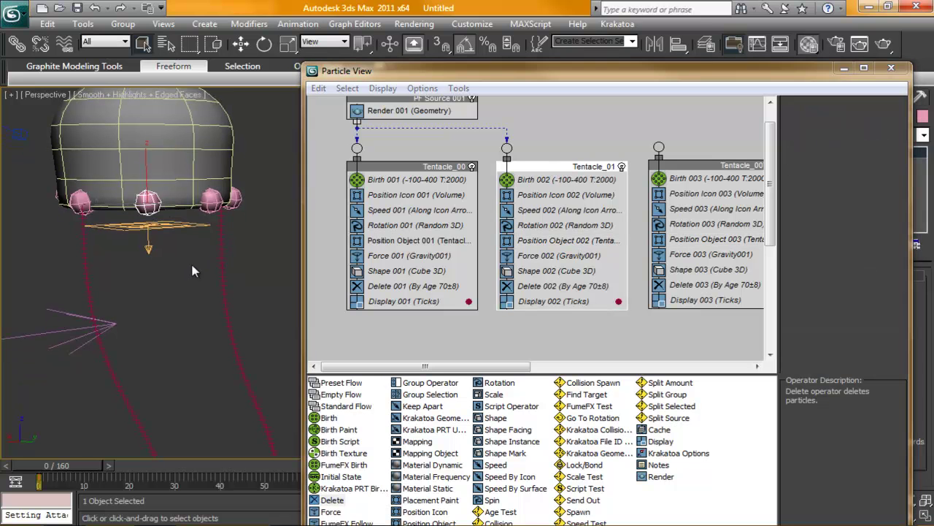
{"action": "left_click", "coordinate": [552, 240]}
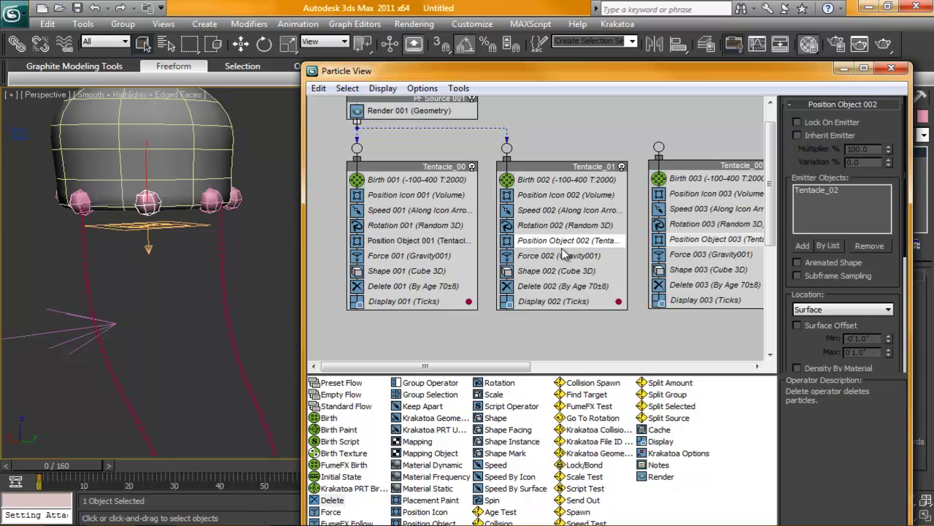
{"action": "left_click", "coordinate": [805, 246]}
{"action": "left_click", "coordinate": [139, 207]}
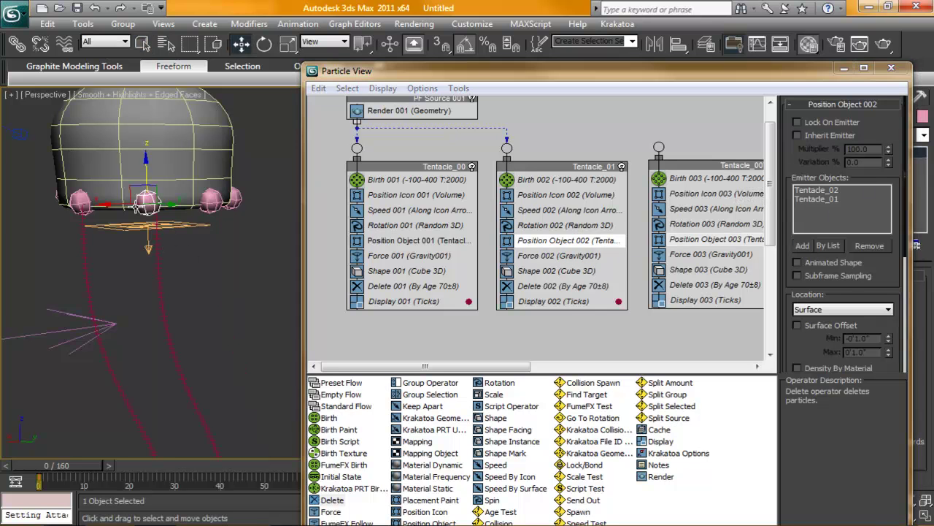
{"action": "left_click", "coordinate": [828, 200]}
{"action": "left_click", "coordinate": [869, 246]}
Step: Rename the unwired Tentacle_007 event as Tentacle_02
{"action": "left_click", "coordinate": [730, 167]}
{"action": "middle_click_drag", "start_coordinate": [705, 193], "coordinate": [646, 170]}
{"action": "right_click", "coordinate": [707, 146]}
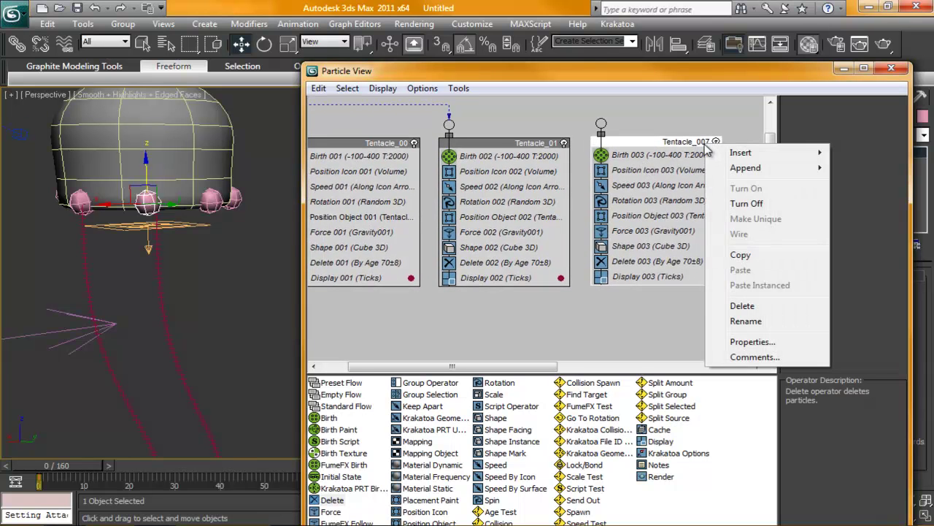
{"action": "left_click", "coordinate": [746, 321]}
{"action": "key", "text": "BackSpace"}
{"action": "key", "text": "BackSpace"}
{"action": "type", "text": "2"}
Step: Make Position Object 003 unique and replace its emitter object with the rim sphere Tentacle_02
{"action": "left_click", "coordinate": [649, 217]}
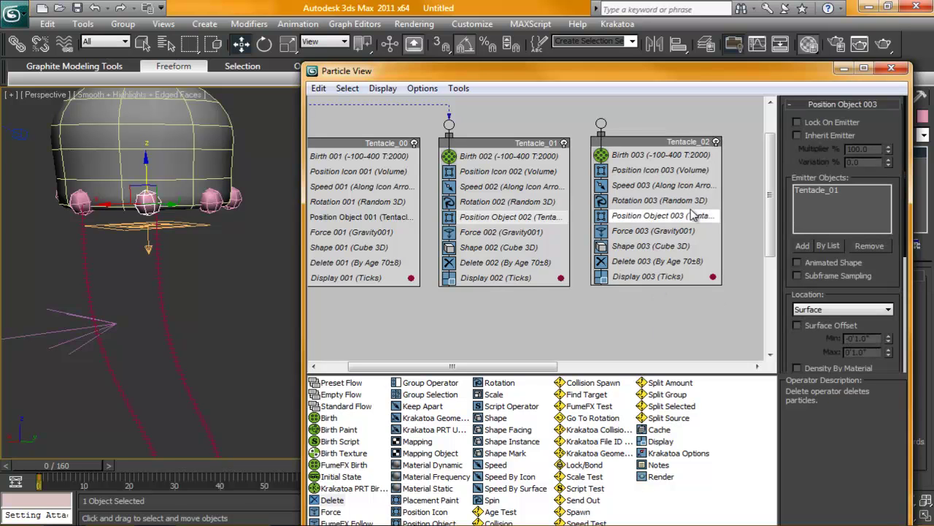
{"action": "right_click", "coordinate": [640, 216]}
{"action": "left_click", "coordinate": [673, 291]}
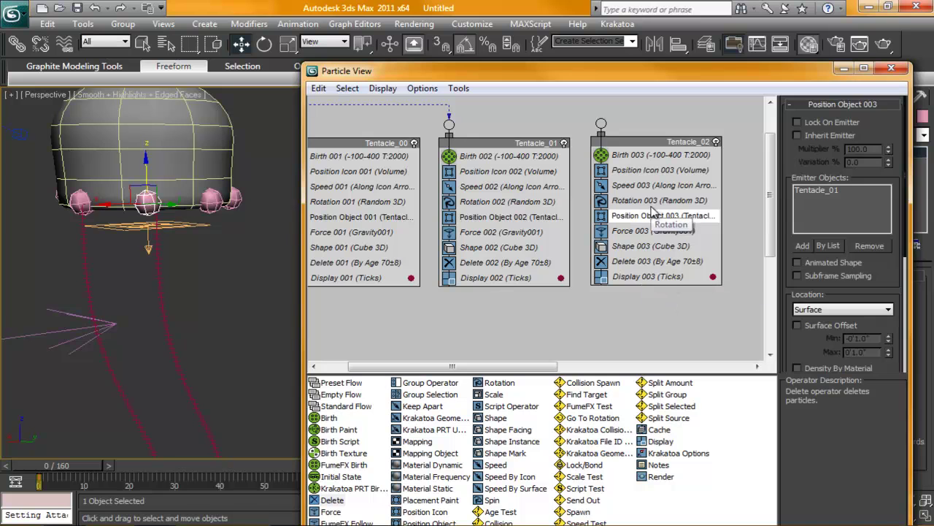
{"action": "left_click", "coordinate": [816, 192]}
{"action": "left_click", "coordinate": [869, 246]}
{"action": "left_click", "coordinate": [216, 203]}
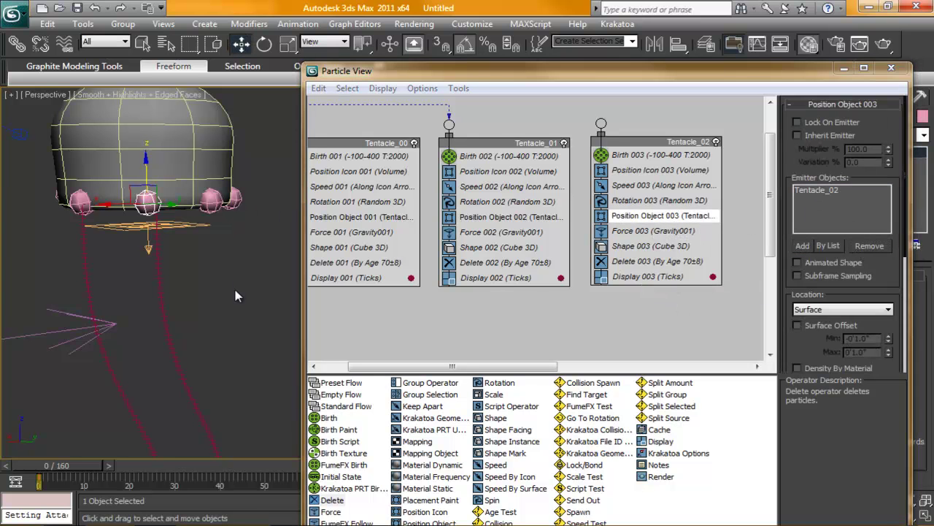
Step: Wire PF Source 001 to the Tentacle_02 event and scrub the animation to check the new tentacle's motion
{"action": "middle_click_drag", "start_coordinate": [370, 120], "coordinate": [374, 146]}
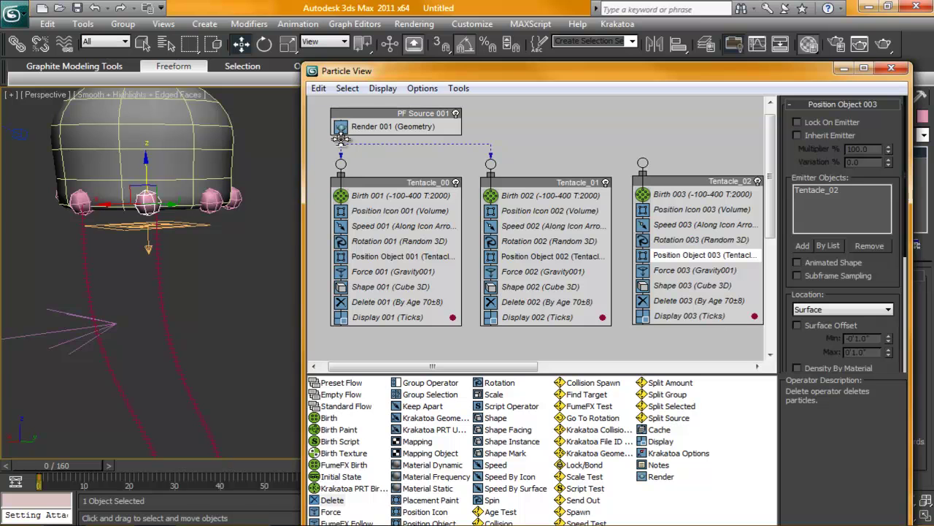
{"action": "left_click_drag", "start_coordinate": [602, 167], "coordinate": [643, 162]}
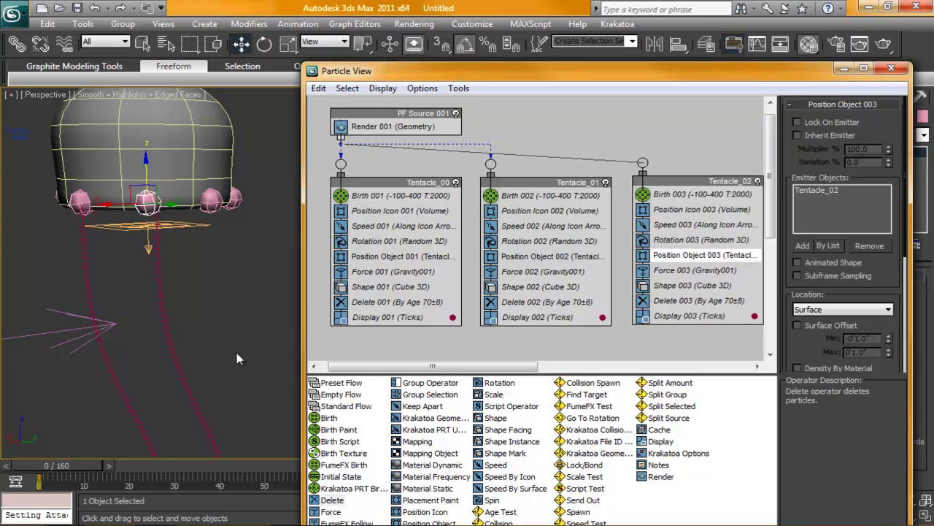
{"action": "middle_click_drag", "start_coordinate": [241, 358], "coordinate": [234, 322], "text": "alt"}
{"action": "left_click_drag", "start_coordinate": [65, 465], "coordinate": [453, 456]}
{"action": "left_click_drag", "start_coordinate": [100, 458], "coordinate": [169, 257]}
{"action": "middle_click_drag", "start_coordinate": [170, 257], "coordinate": [199, 271], "text": "alt"}
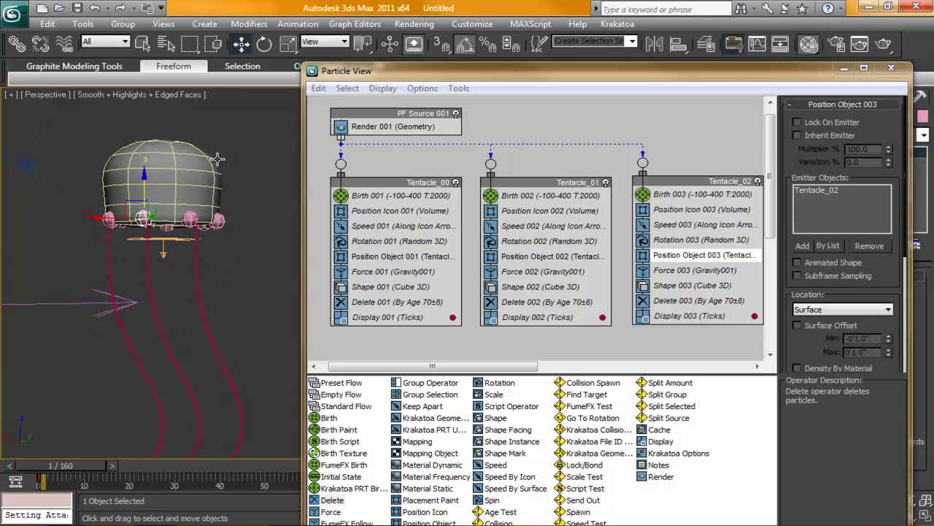
Step: Make the instanced display operators Display 002 and Display 003 unique
{"action": "left_click", "coordinate": [391, 317]}
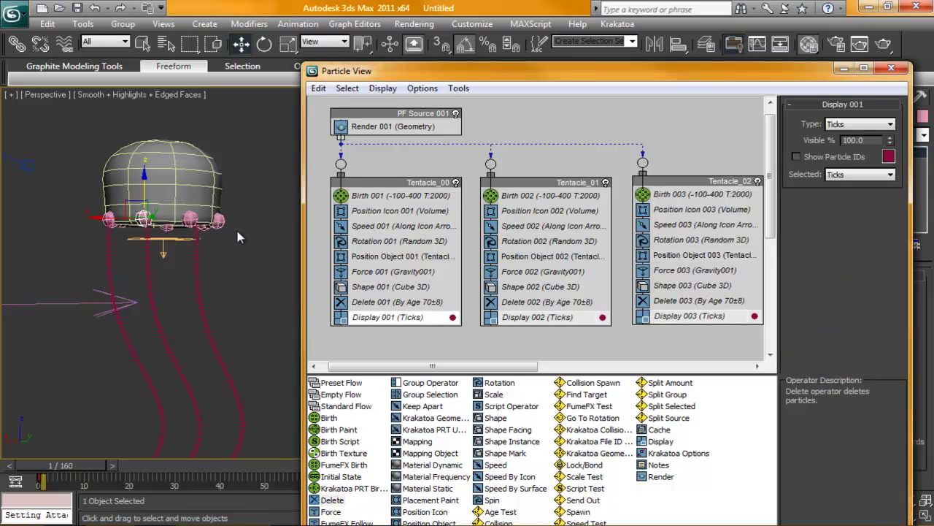
{"action": "left_click", "coordinate": [521, 315]}
{"action": "right_click", "coordinate": [521, 316]}
{"action": "left_click", "coordinate": [563, 382]}
{"action": "left_click", "coordinate": [673, 317]}
{"action": "right_click", "coordinate": [674, 317]}
{"action": "left_click", "coordinate": [763, 388]}
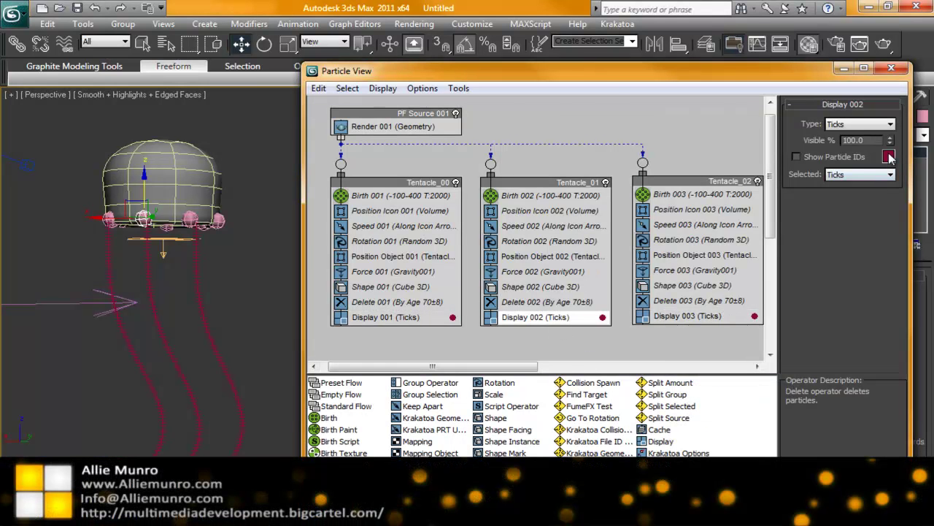
Step: Set the particle display colour of Display 002 in the Tentacle_01 event to yellow (RGB 245, 197, 7)
{"action": "left_click", "coordinate": [889, 156]}
{"action": "left_click", "coordinate": [310, 91]}
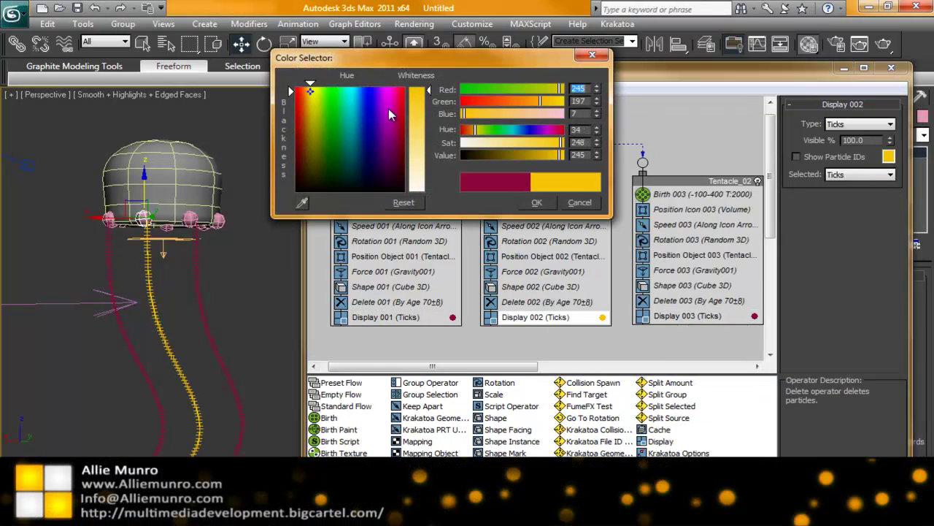
{"action": "left_click", "coordinate": [536, 203]}
Step: Set the particle display colour of Display 003 in the Tentacle_02 event to bright green
{"action": "left_click", "coordinate": [666, 316]}
{"action": "left_click", "coordinate": [889, 156]}
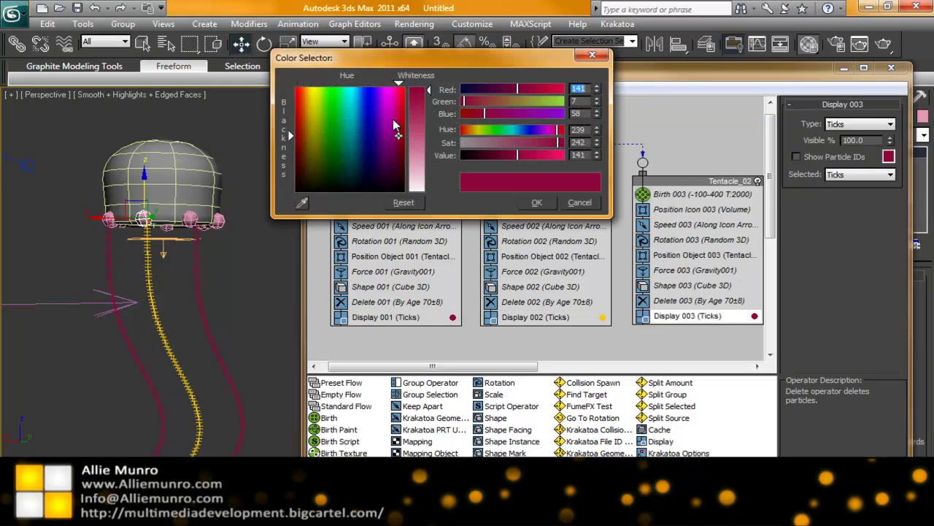
{"action": "left_click", "coordinate": [333, 89]}
{"action": "left_click", "coordinate": [531, 203]}
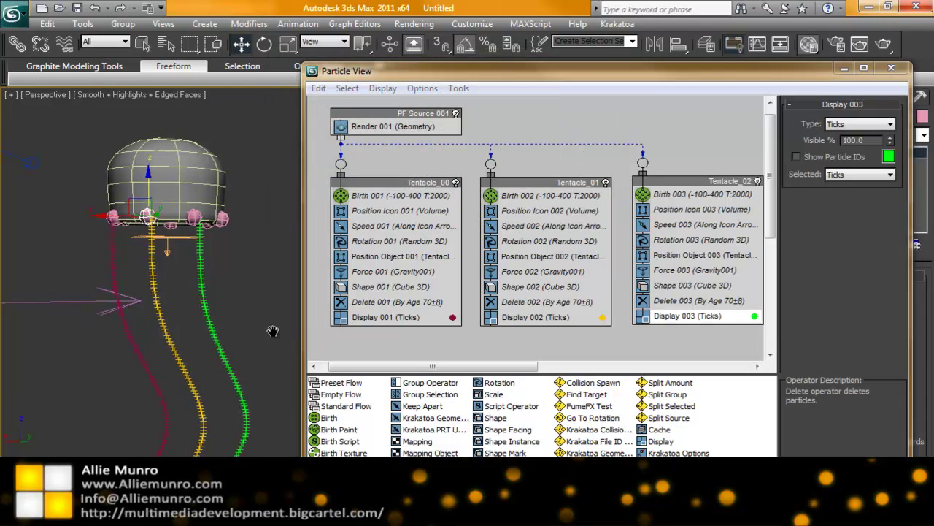